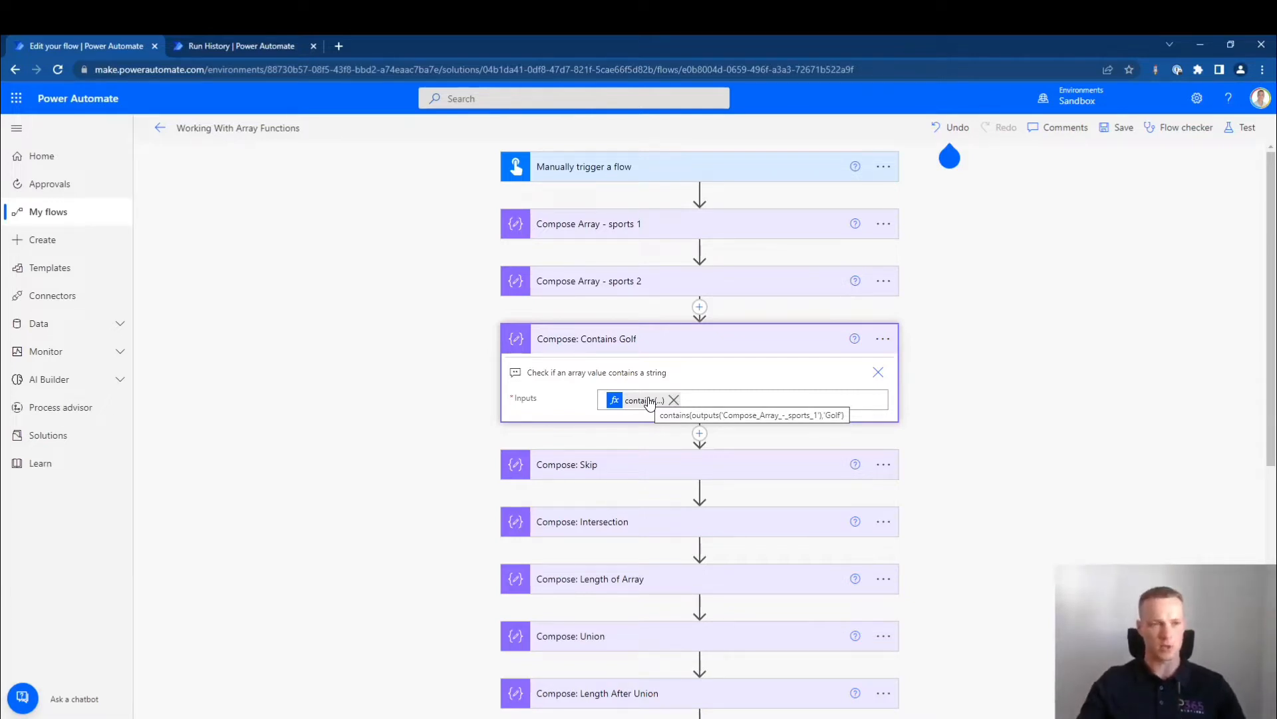
Inspect the expressions used in the Compose: Contains Golf and Compose: Skip actions.
{"action": "left_click", "coordinate": [648, 401]}
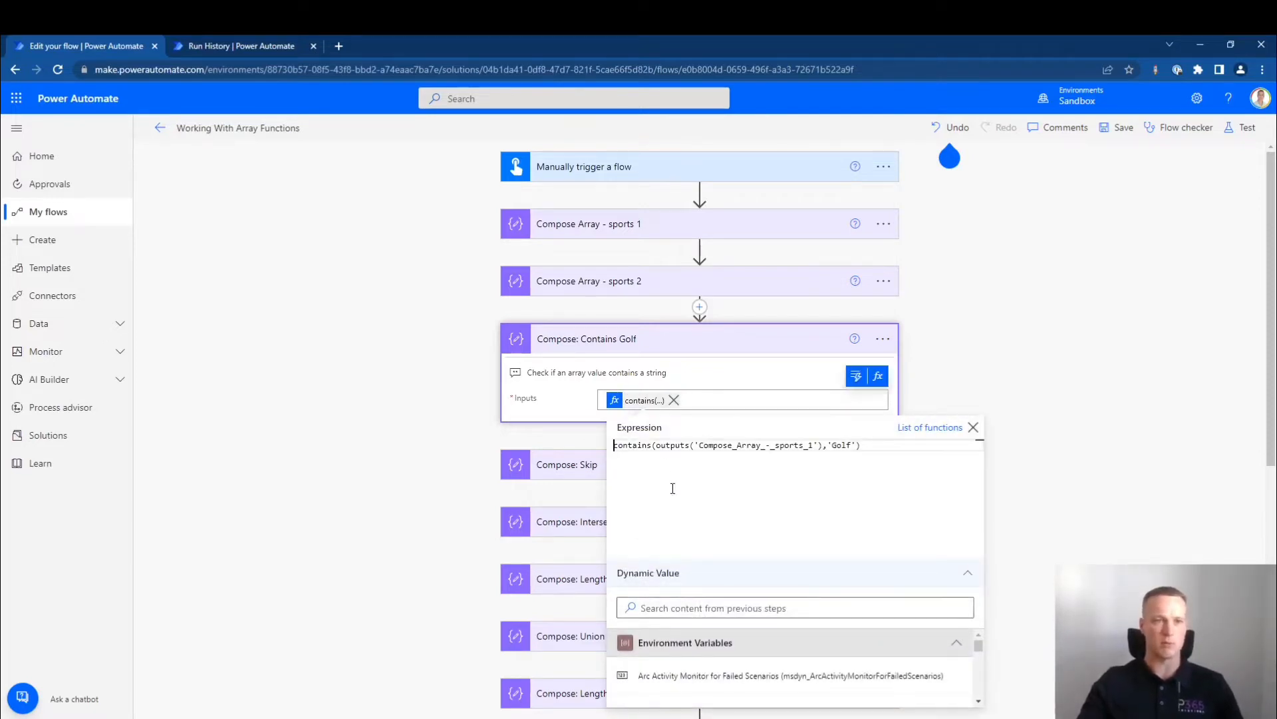
{"action": "left_click", "coordinate": [975, 429]}
{"action": "left_click", "coordinate": [594, 472]}
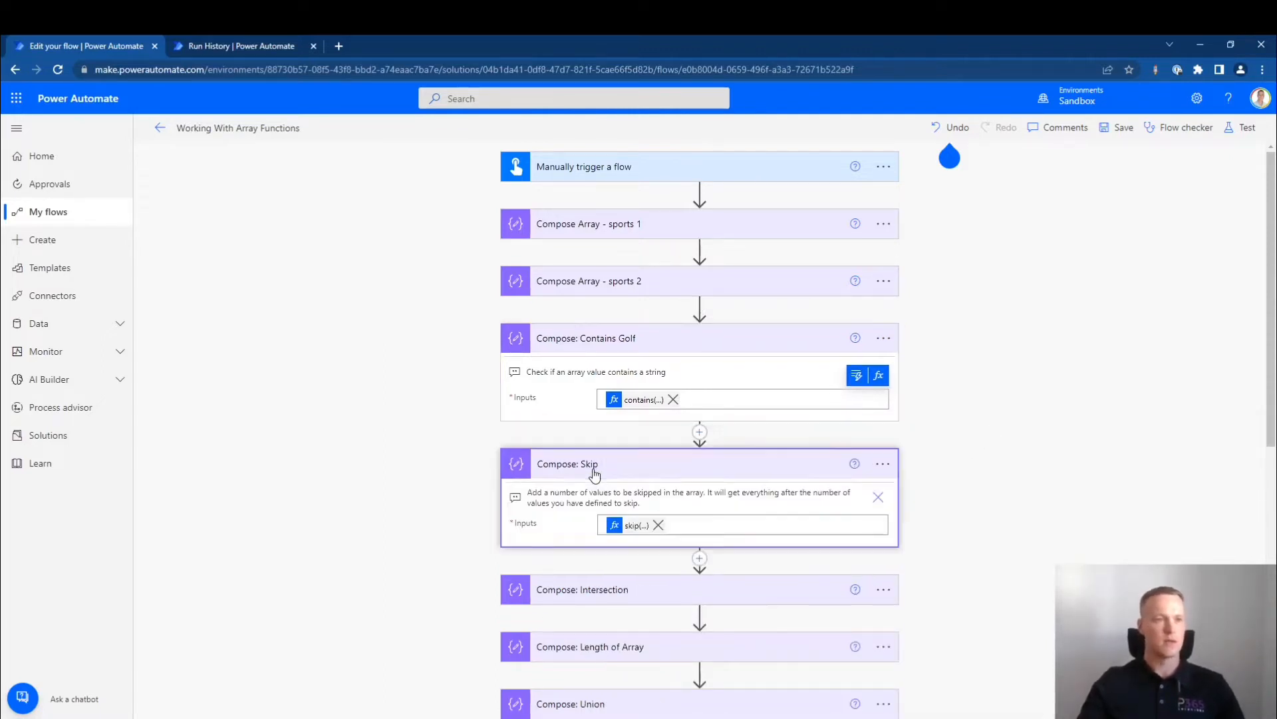
{"action": "left_click", "coordinate": [638, 528]}
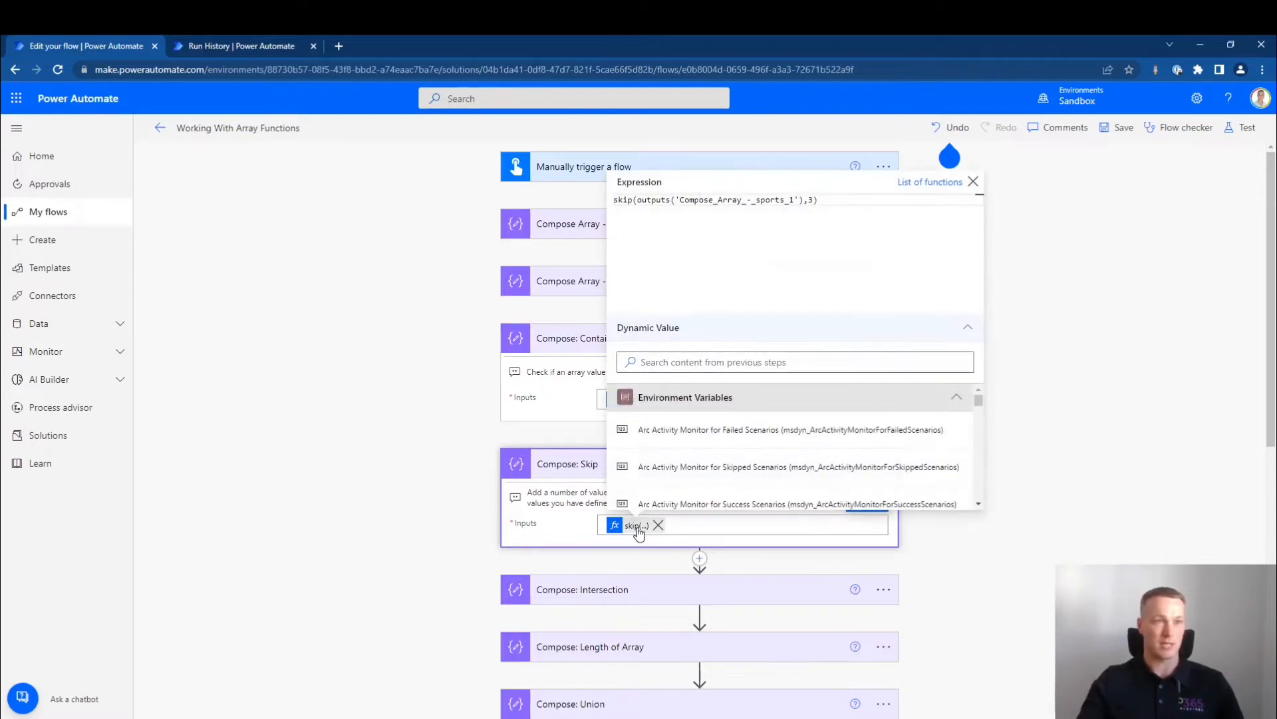
{"action": "left_click", "coordinate": [558, 507]}
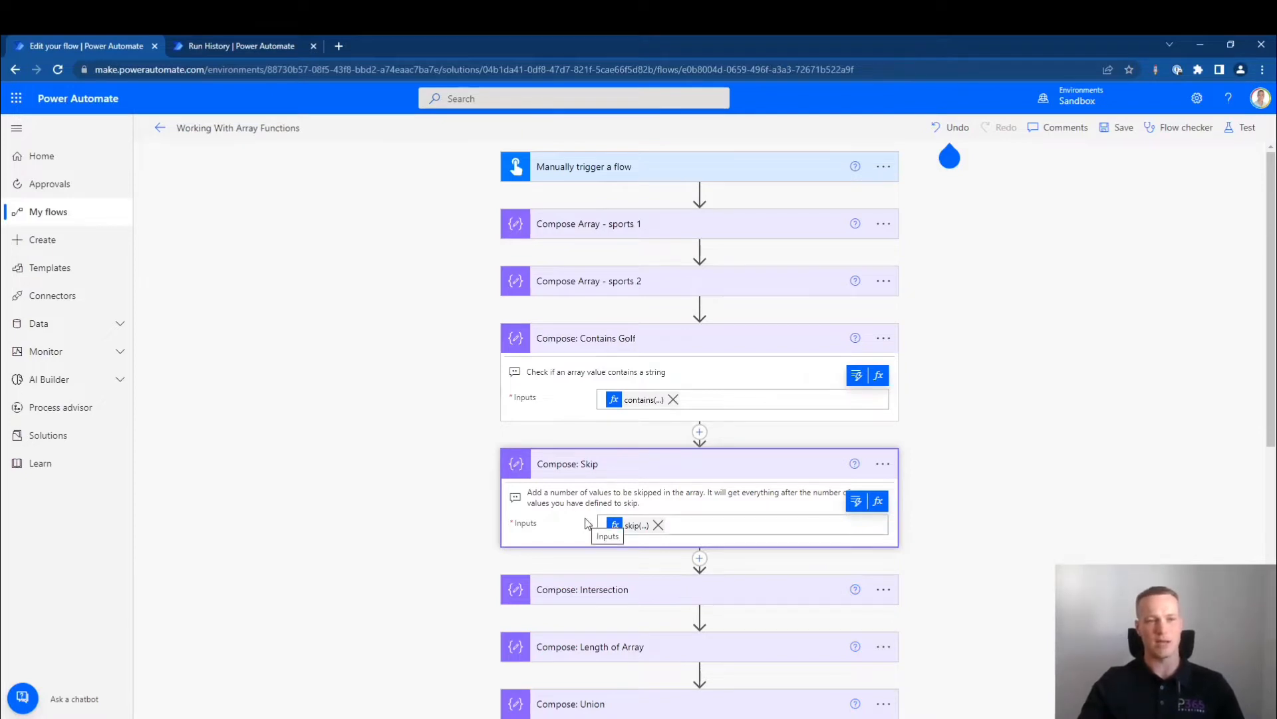
{"action": "left_click", "coordinate": [635, 526]}
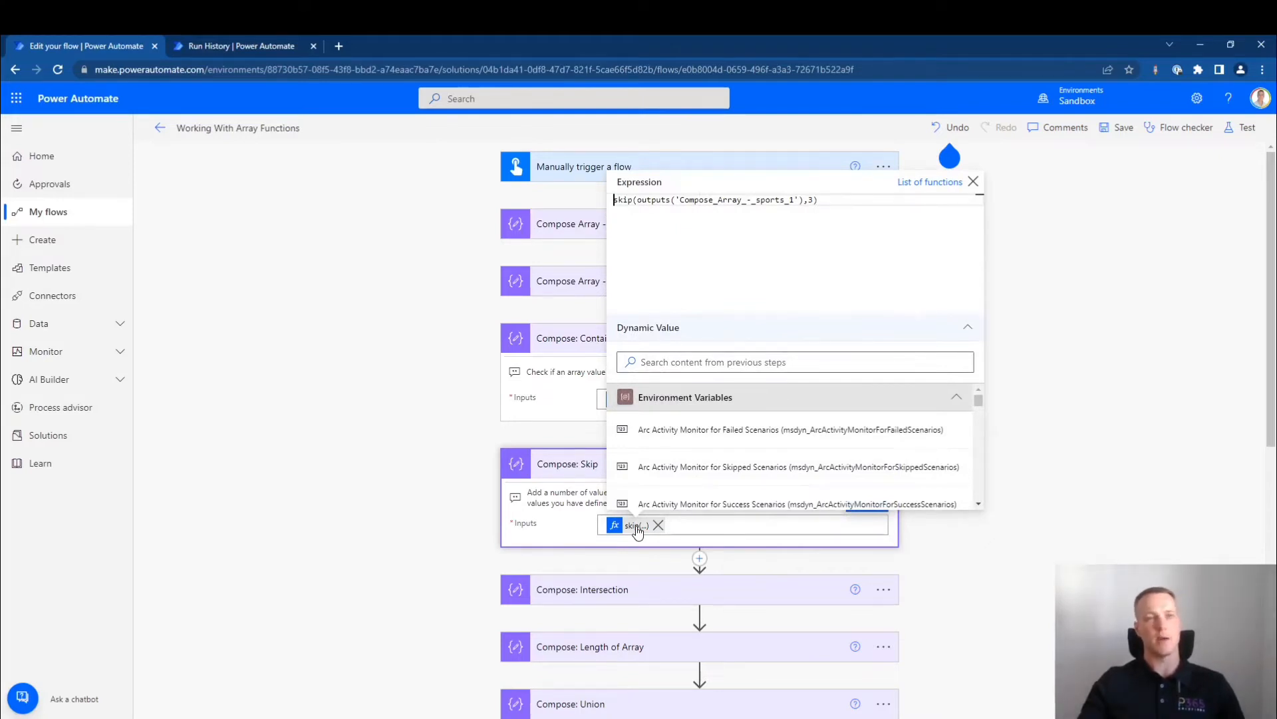
Check the values in Compose Array - sports 1, and collapse it together with the Skip and Contains Golf actions.
{"action": "left_click", "coordinate": [560, 224]}
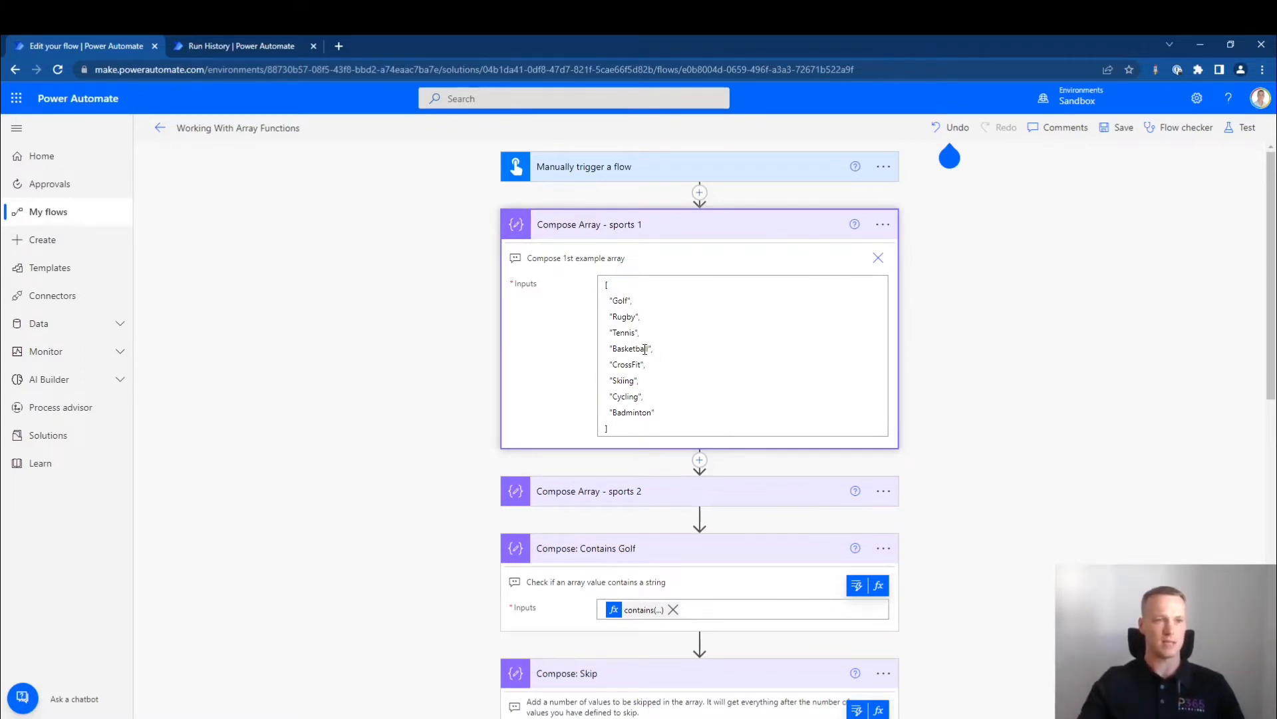
{"action": "left_click", "coordinate": [713, 237]}
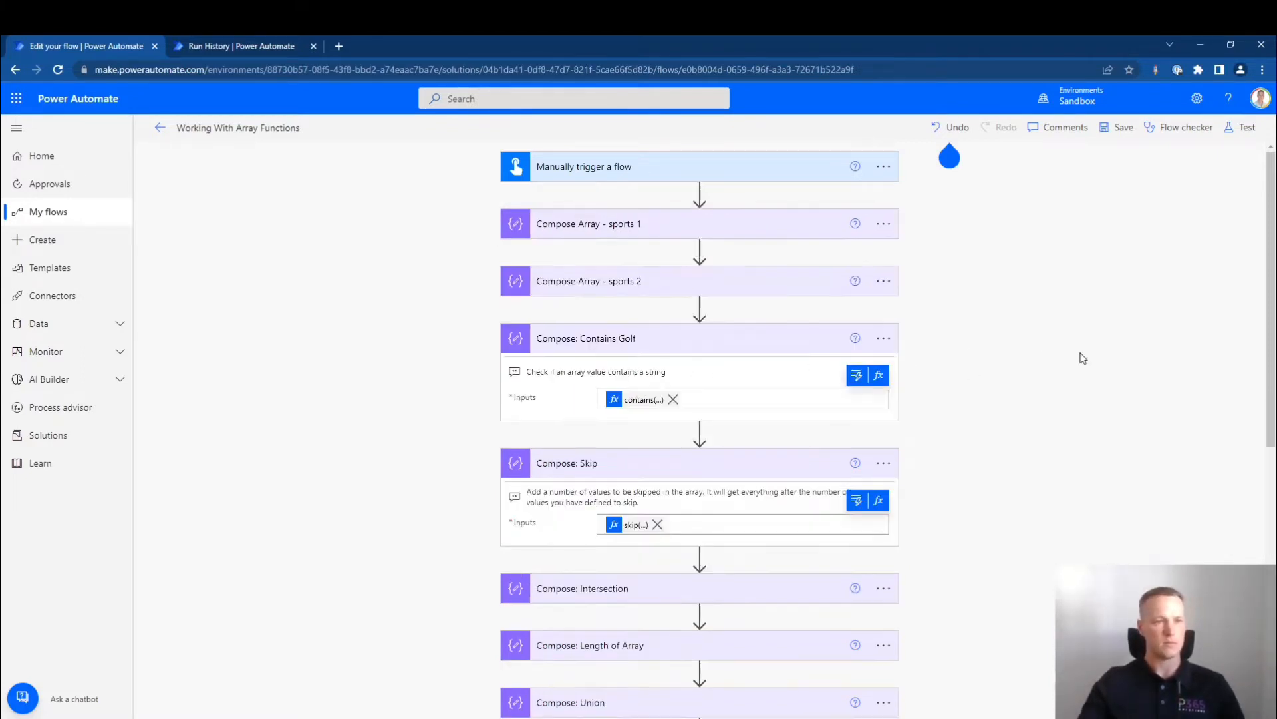
{"action": "left_click", "coordinate": [752, 471]}
{"action": "left_click", "coordinate": [717, 337]}
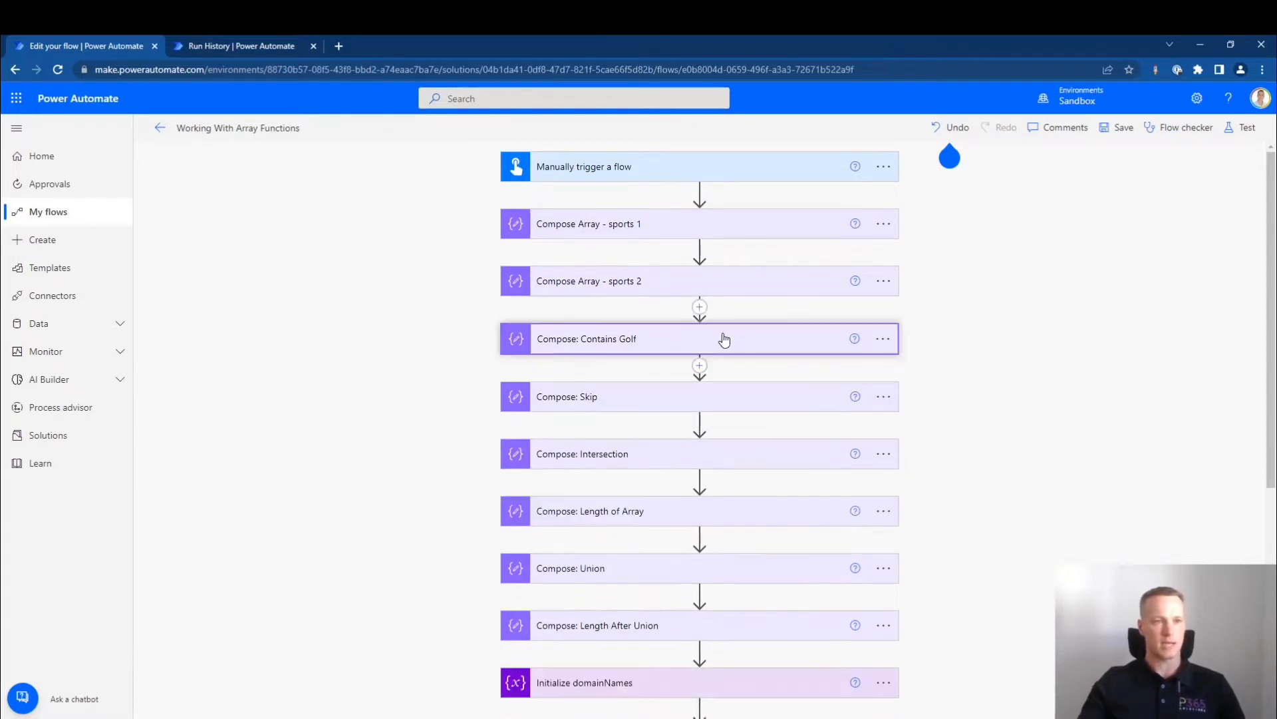
Expand the Compose: Intersection action and inspect its expression.
{"action": "left_click", "coordinate": [678, 451]}
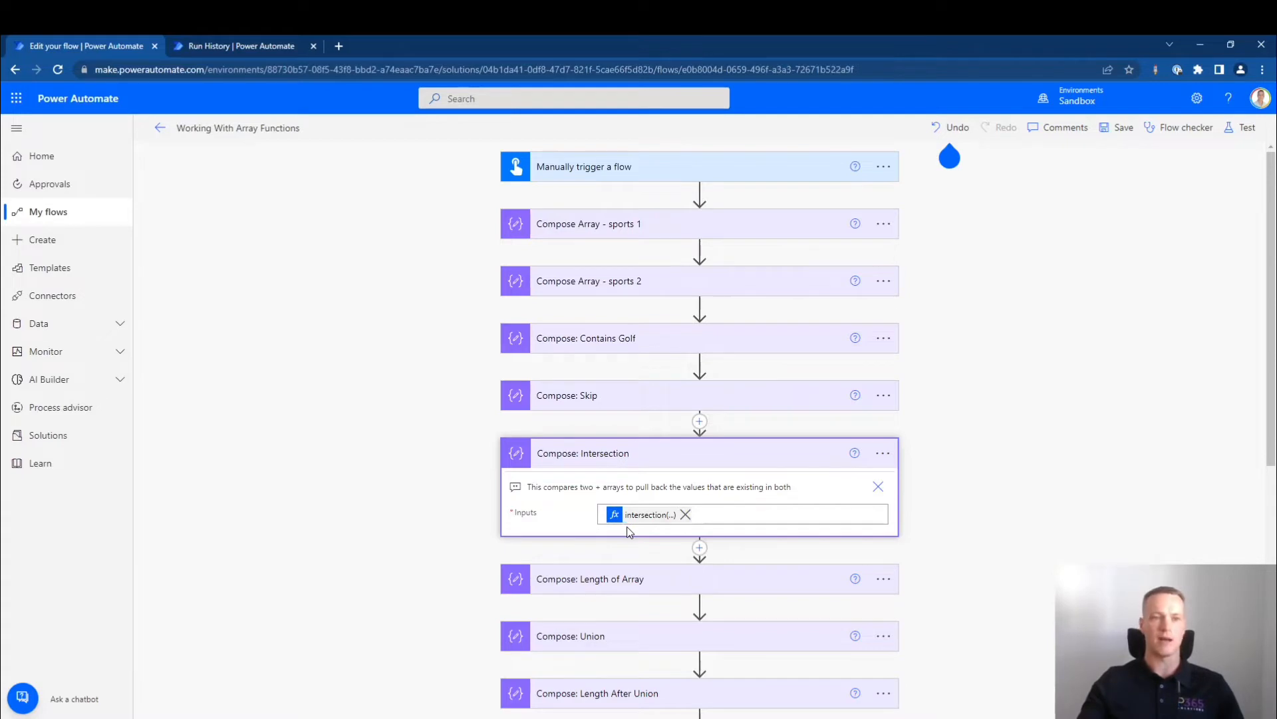
{"action": "left_click", "coordinate": [645, 516]}
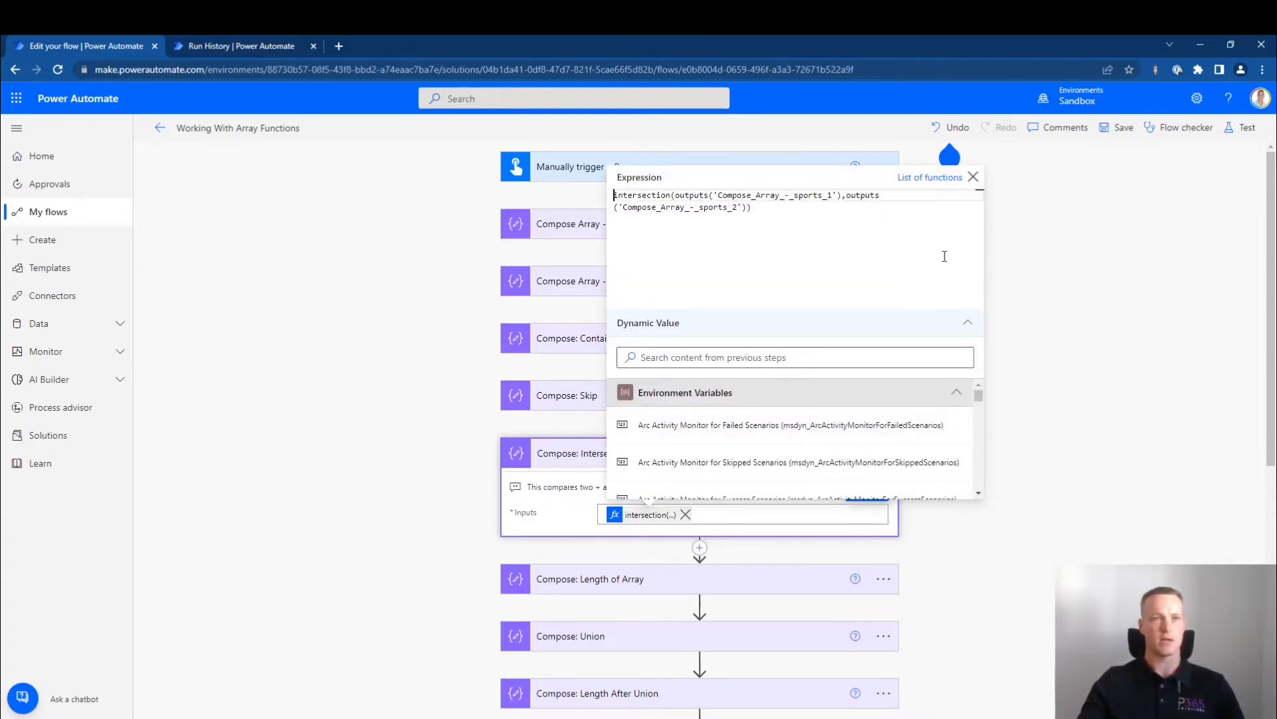
{"action": "left_click", "coordinate": [974, 177]}
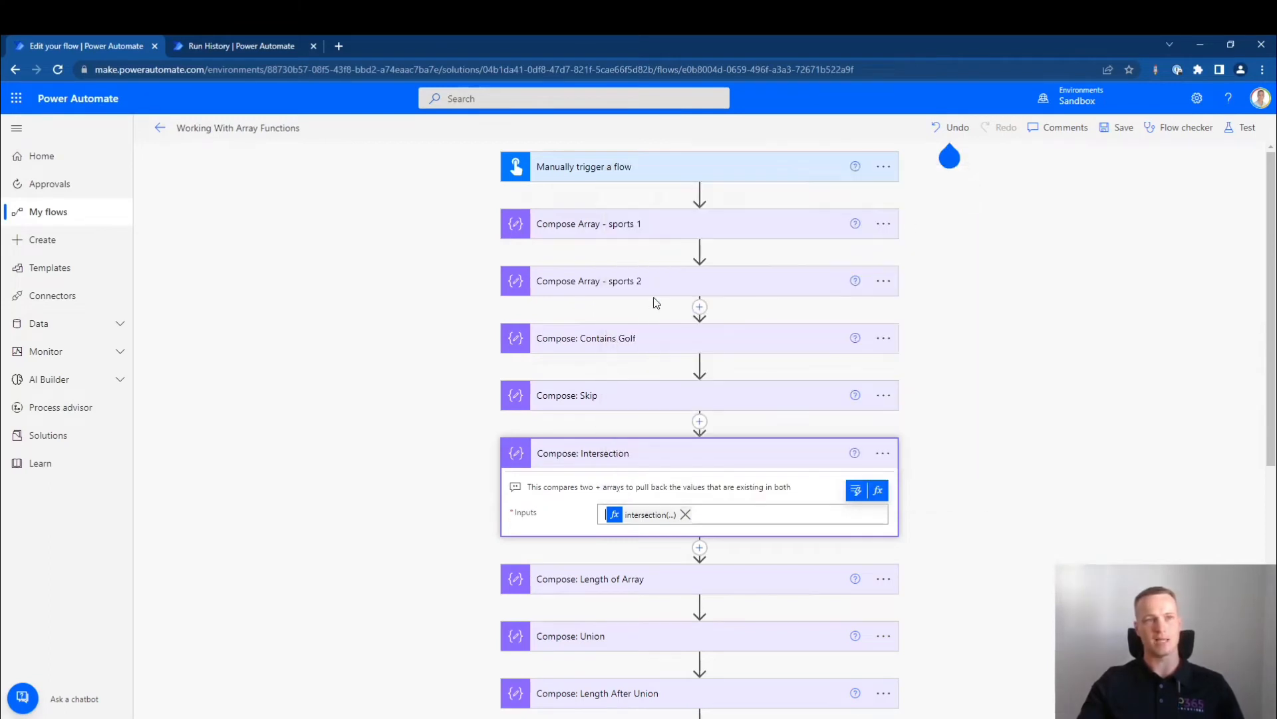
Compare the values of the sports 1 and sports 2 arrays, and collapse both along with the Intersection action.
{"action": "left_click", "coordinate": [650, 279]}
{"action": "left_click", "coordinate": [672, 226]}
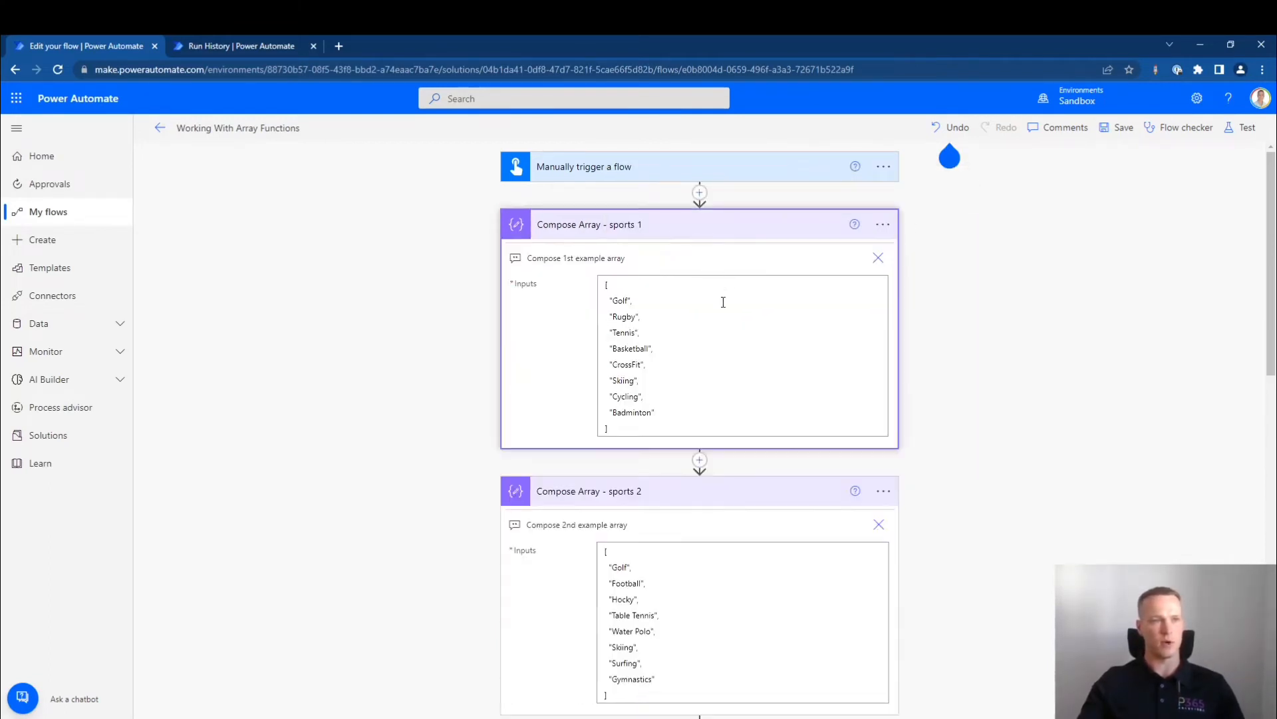
{"action": "left_click", "coordinate": [697, 497]}
{"action": "left_click", "coordinate": [680, 225]}
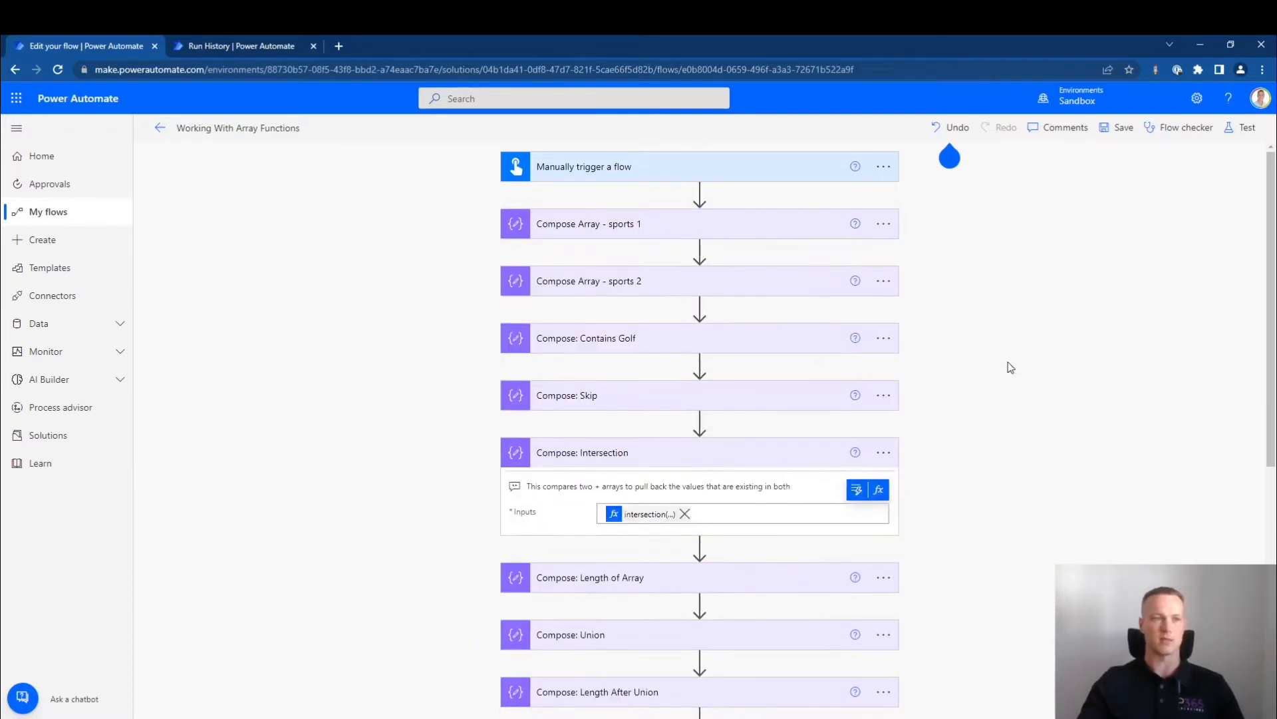
{"action": "left_click", "coordinate": [690, 455]}
Expand the Compose: Length of Array action and inspect the expression in its inputs.
{"action": "scroll", "coordinate": [677, 482], "scroll_direction": "down", "scroll_amount": 1}
{"action": "left_click", "coordinate": [641, 445]}
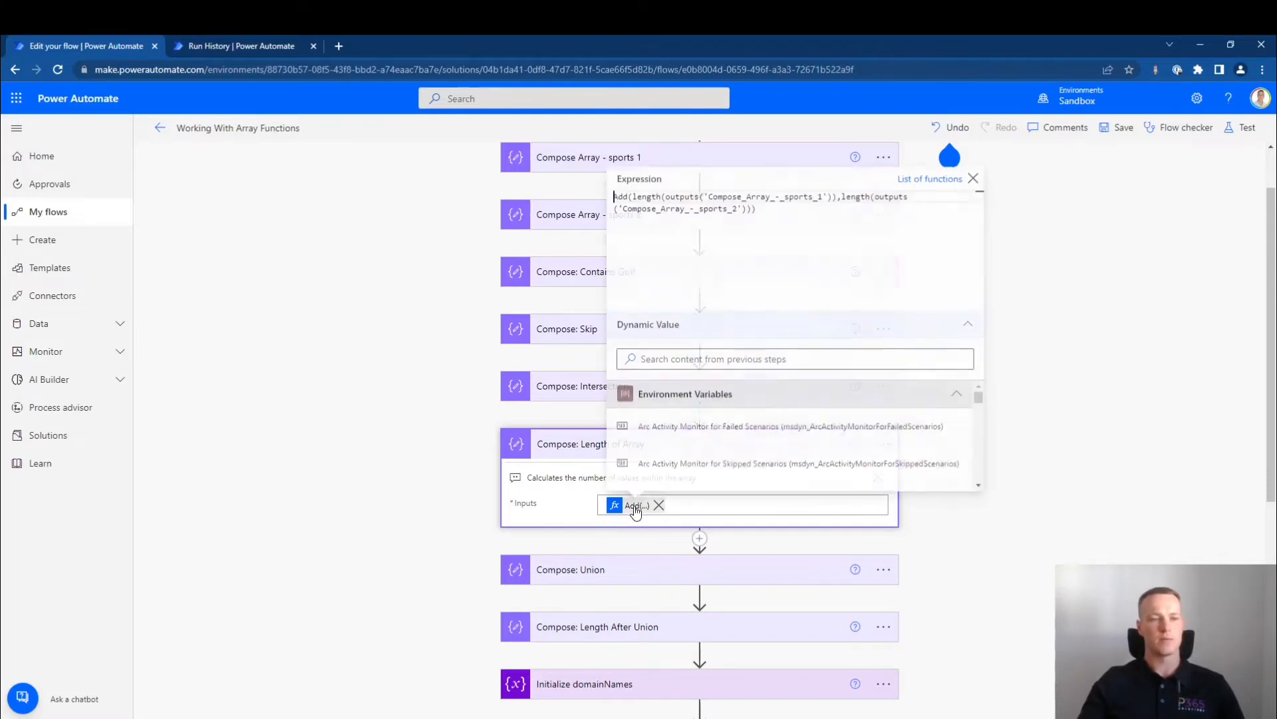
{"action": "left_click", "coordinate": [635, 507]}
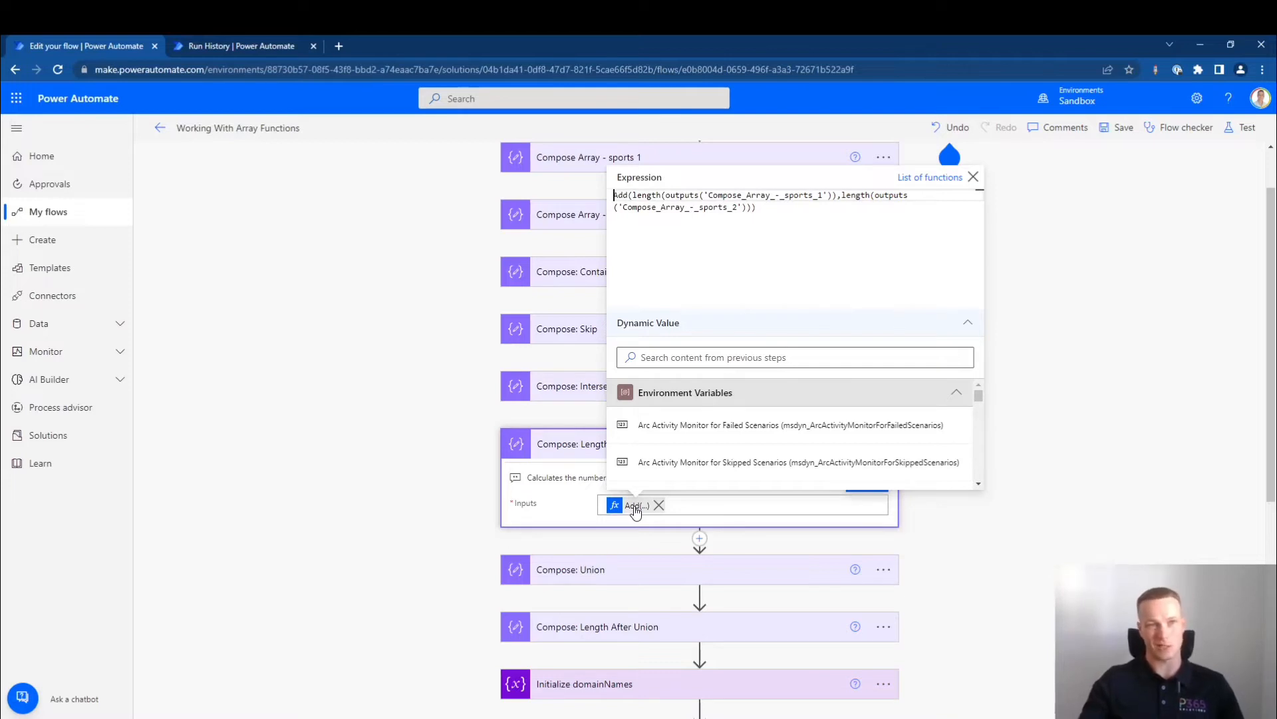
{"action": "left_click", "coordinate": [973, 176]}
Expand the Compose: Union action and review its note and expression.
{"action": "left_click", "coordinate": [709, 568]}
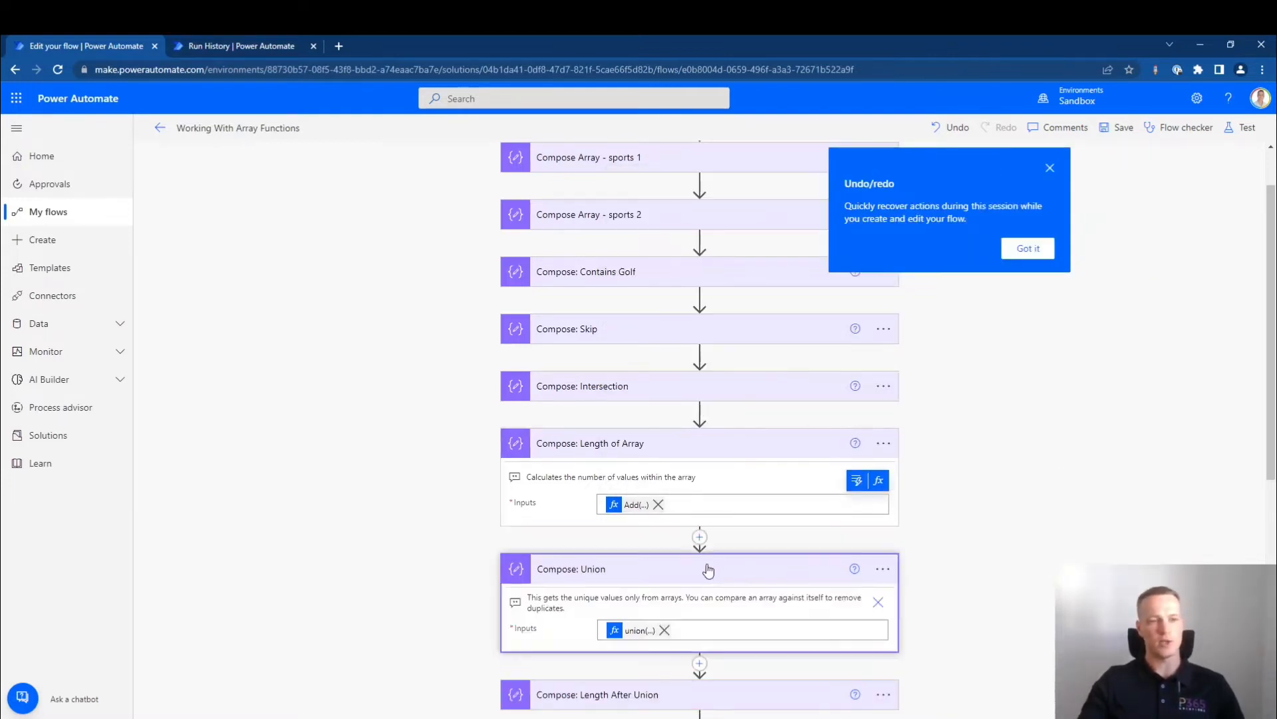
{"action": "scroll", "coordinate": [583, 587], "scroll_direction": "down", "scroll_amount": 2}
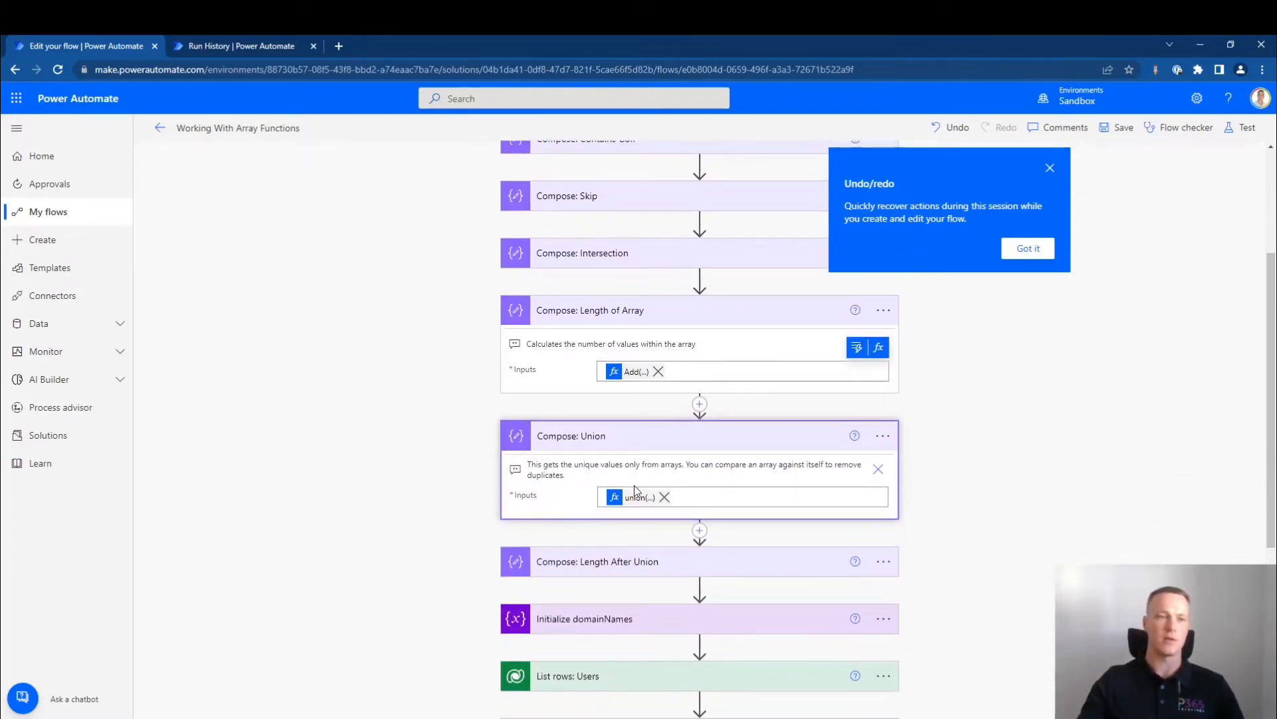
{"action": "left_click", "coordinate": [640, 504]}
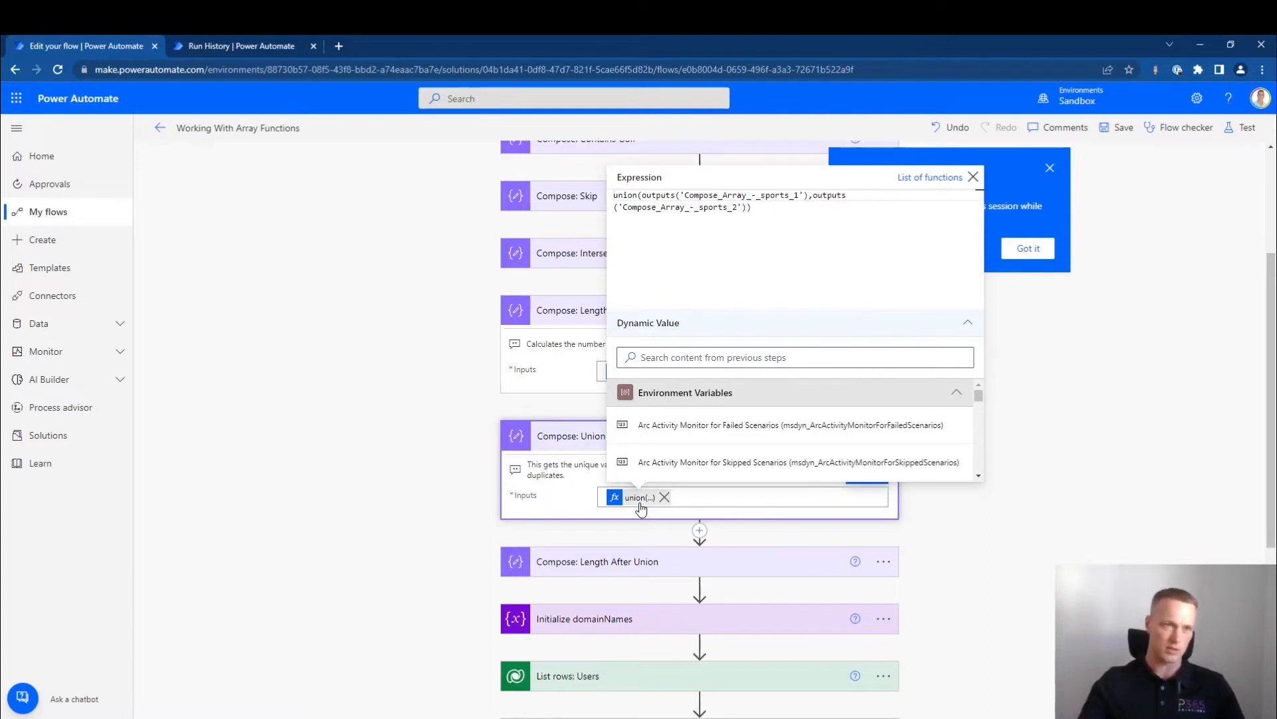
{"action": "left_click", "coordinate": [640, 509]}
Inspect the Compose: Length After Union expression, and collapse it together with the Union and Length of Array actions.
{"action": "left_click", "coordinate": [621, 563]}
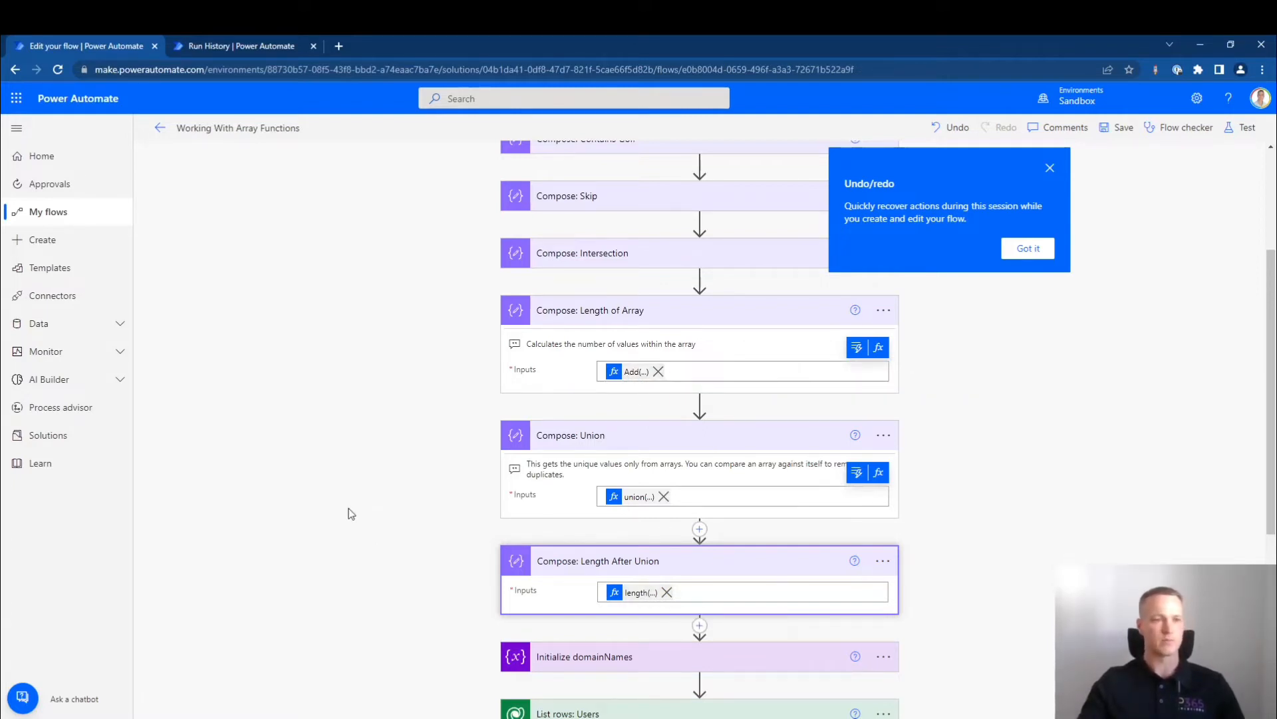
{"action": "scroll", "coordinate": [413, 473], "scroll_direction": "down", "scroll_amount": 1}
{"action": "left_click", "coordinate": [633, 380]}
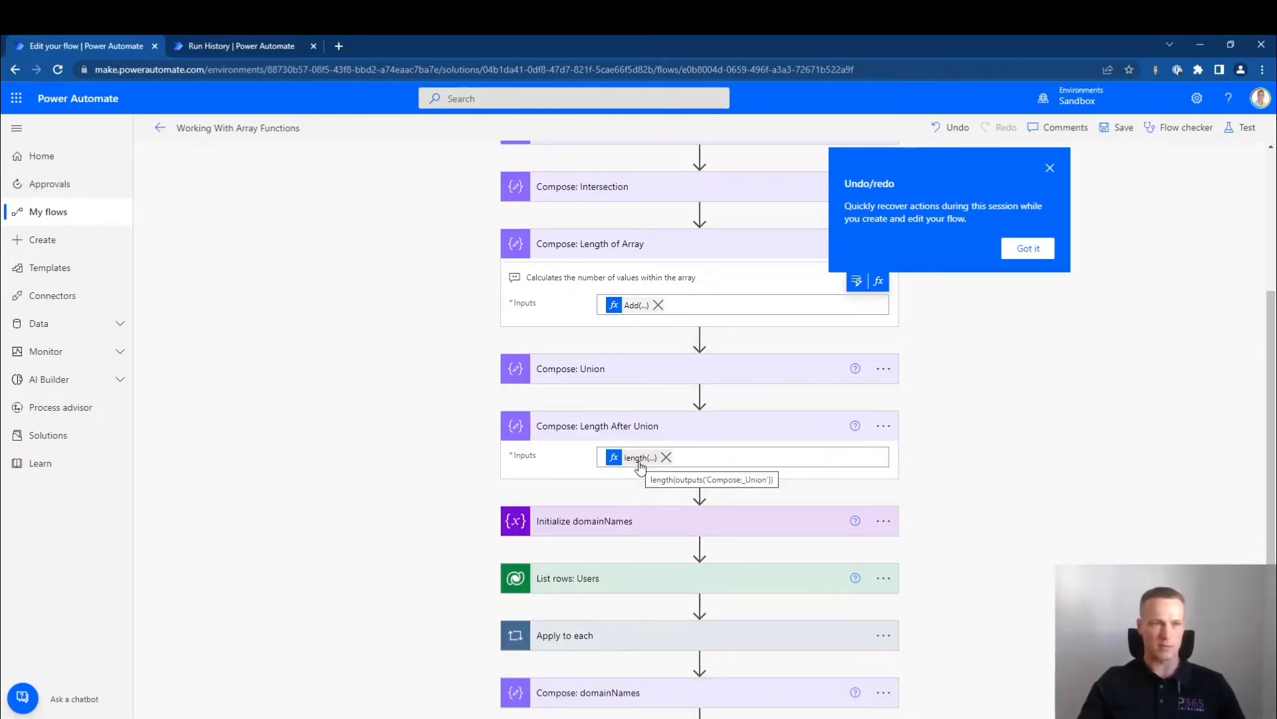
{"action": "scroll", "coordinate": [642, 464], "scroll_direction": "up", "scroll_amount": 1}
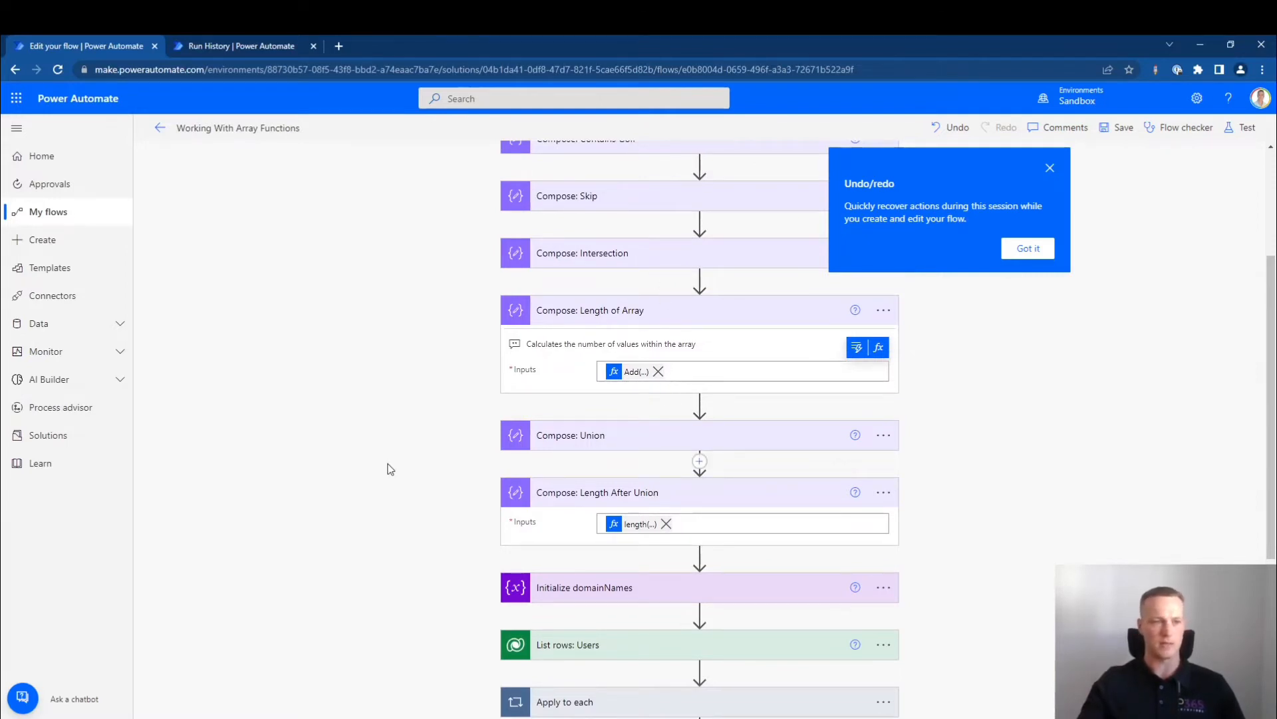
{"action": "left_click", "coordinate": [640, 492]}
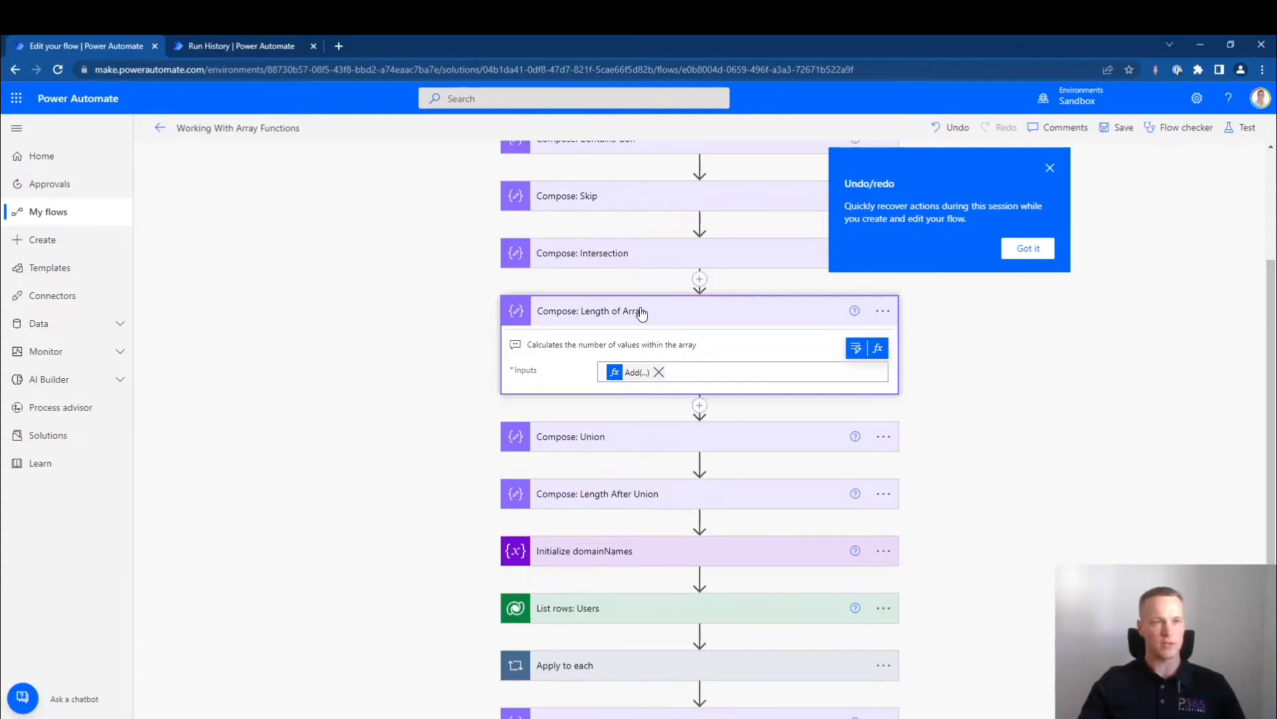
{"action": "left_click", "coordinate": [641, 311]}
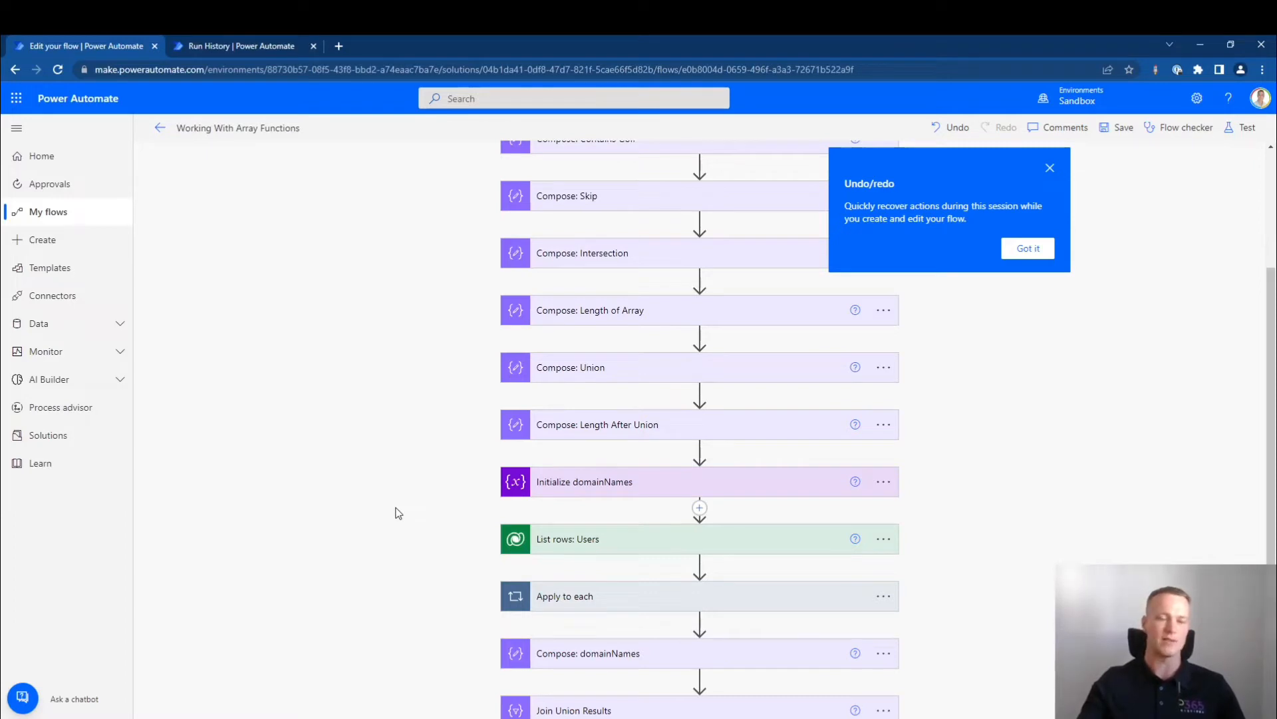
Expand Initialize domainNames and List rows: Users to review the array variable and the queried table.
{"action": "left_click", "coordinate": [599, 489]}
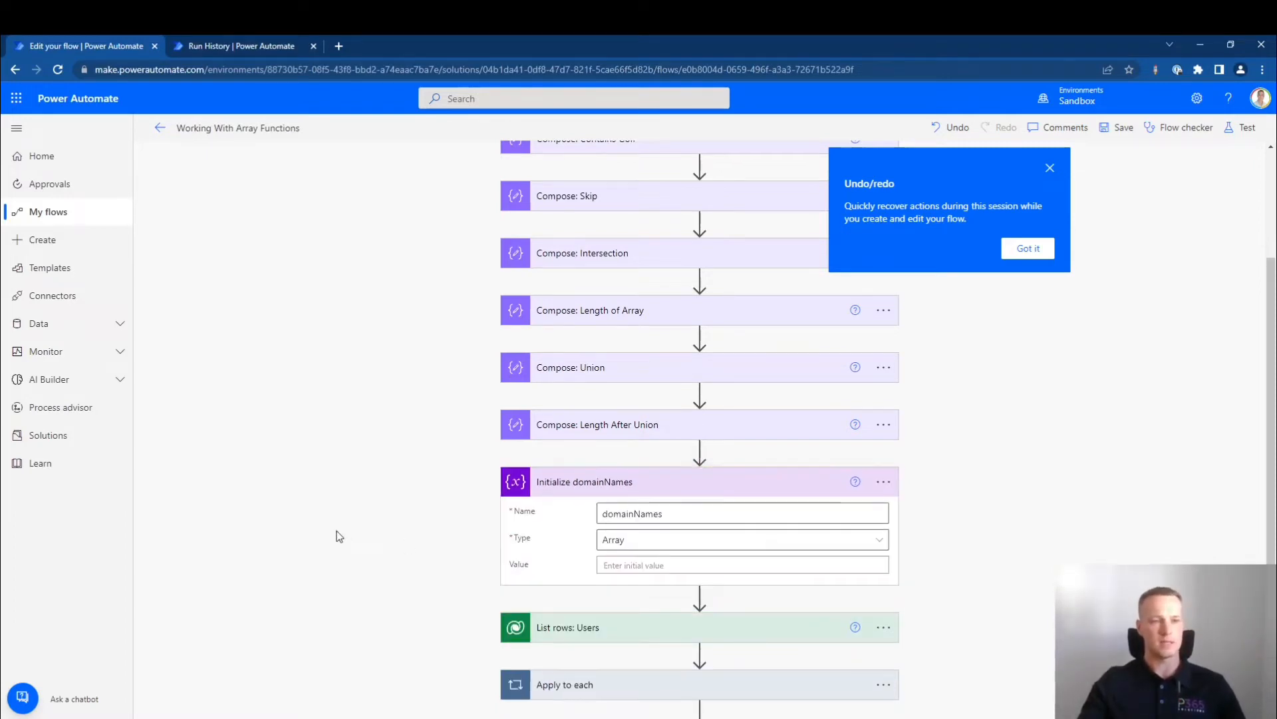
{"action": "scroll", "coordinate": [338, 536], "scroll_direction": "down", "scroll_amount": 1}
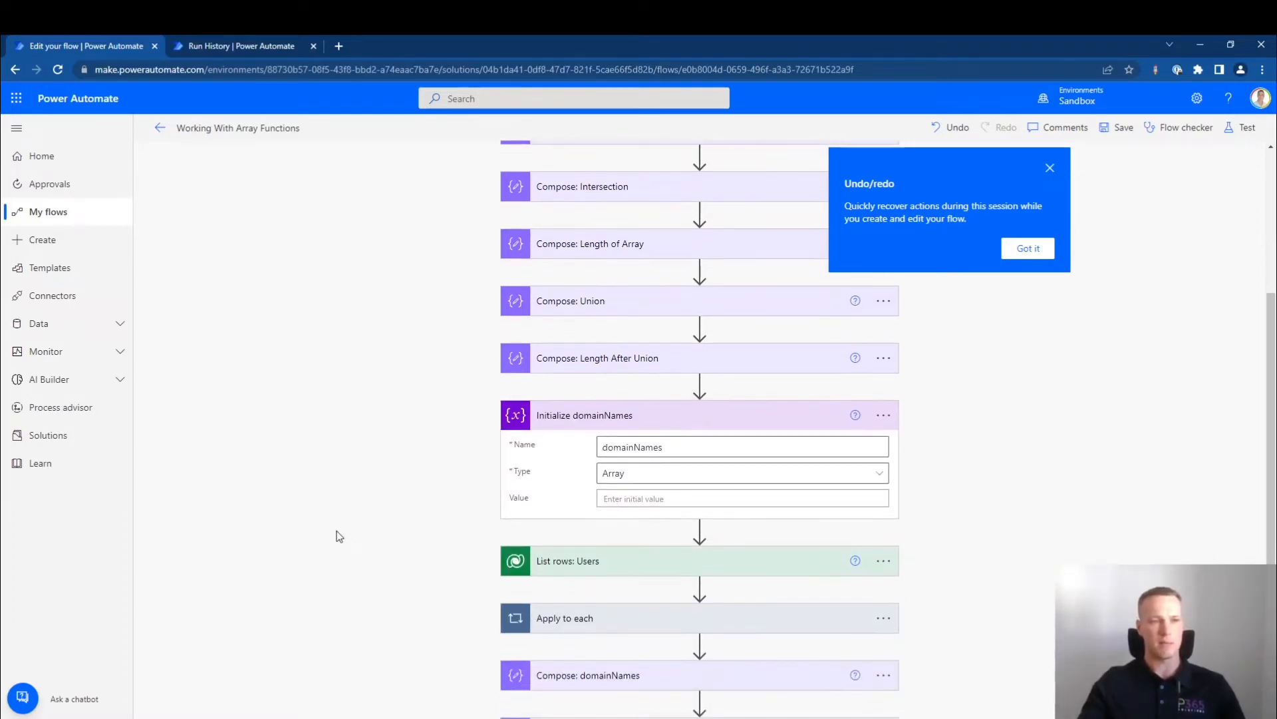
{"action": "left_click", "coordinate": [565, 576]}
{"action": "scroll", "coordinate": [388, 487], "scroll_direction": "down", "scroll_amount": 3}
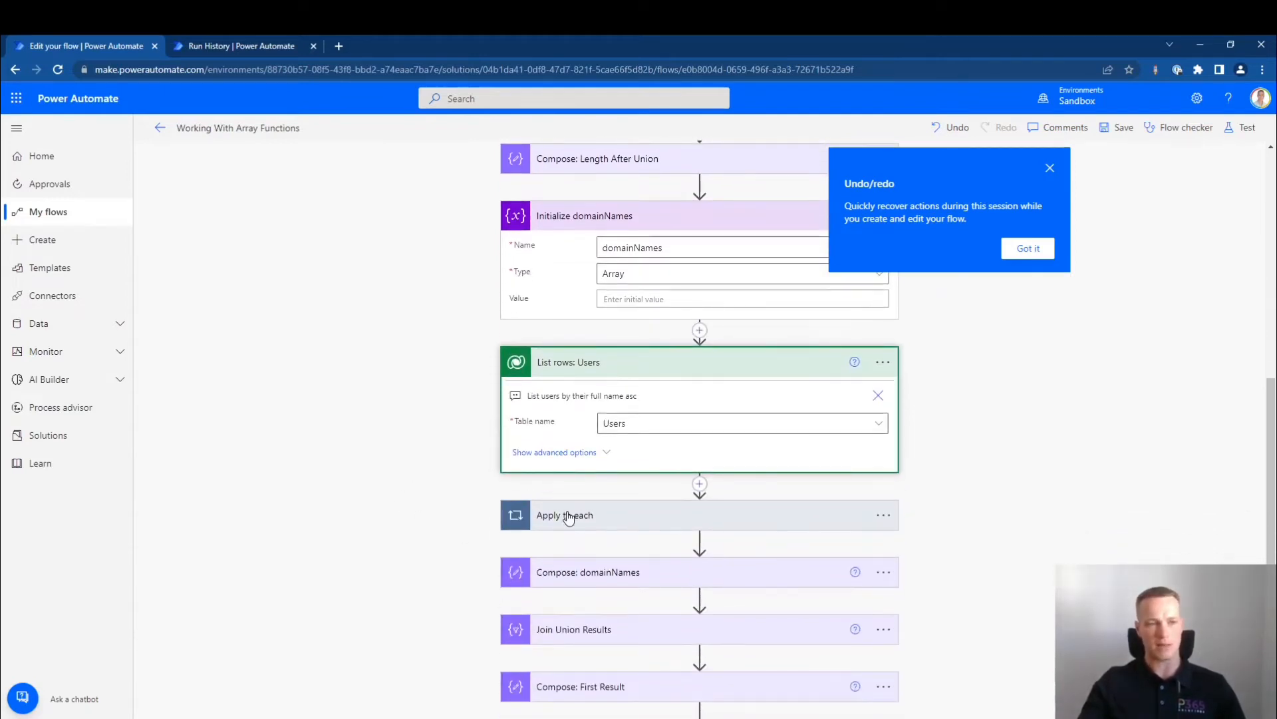
Expand the Apply to each loop and the Compose: domainNames action to review how the array variable is filled and output.
{"action": "left_click", "coordinate": [617, 529]}
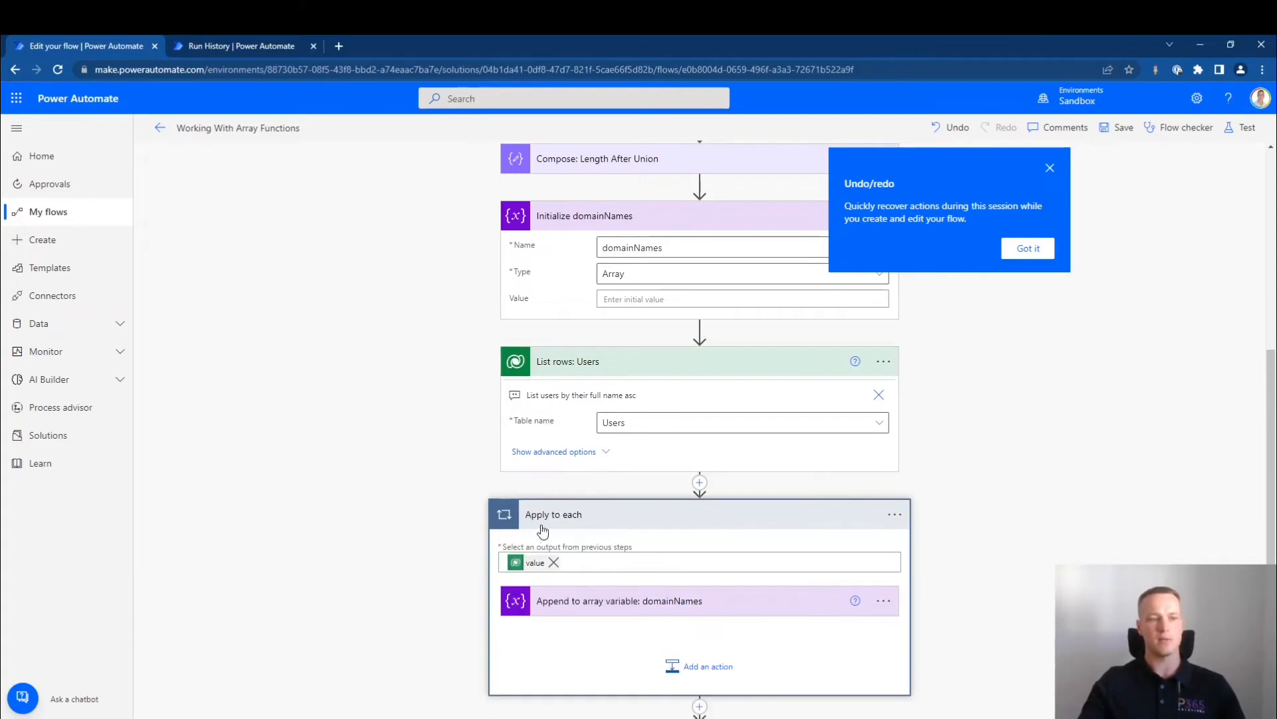
{"action": "scroll", "coordinate": [439, 538], "scroll_direction": "down", "scroll_amount": 1}
{"action": "scroll", "coordinate": [552, 553], "scroll_direction": "down", "scroll_amount": 2}
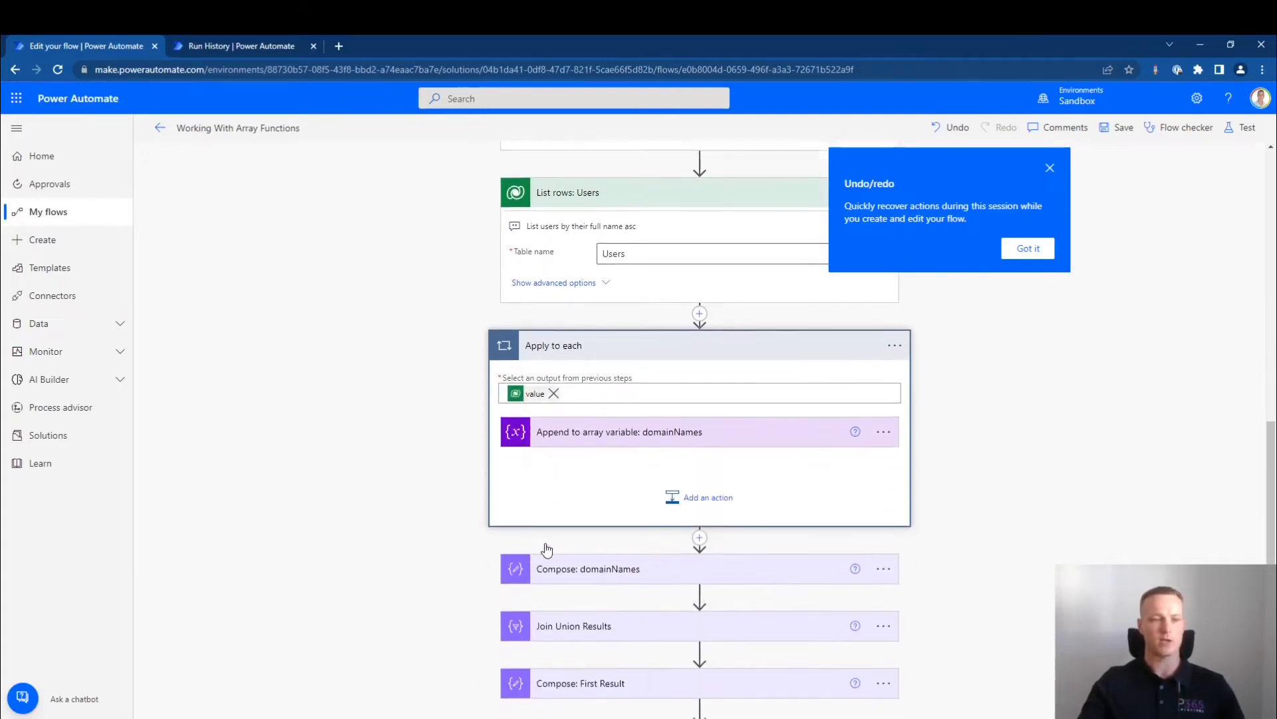
{"action": "left_click", "coordinate": [570, 539]}
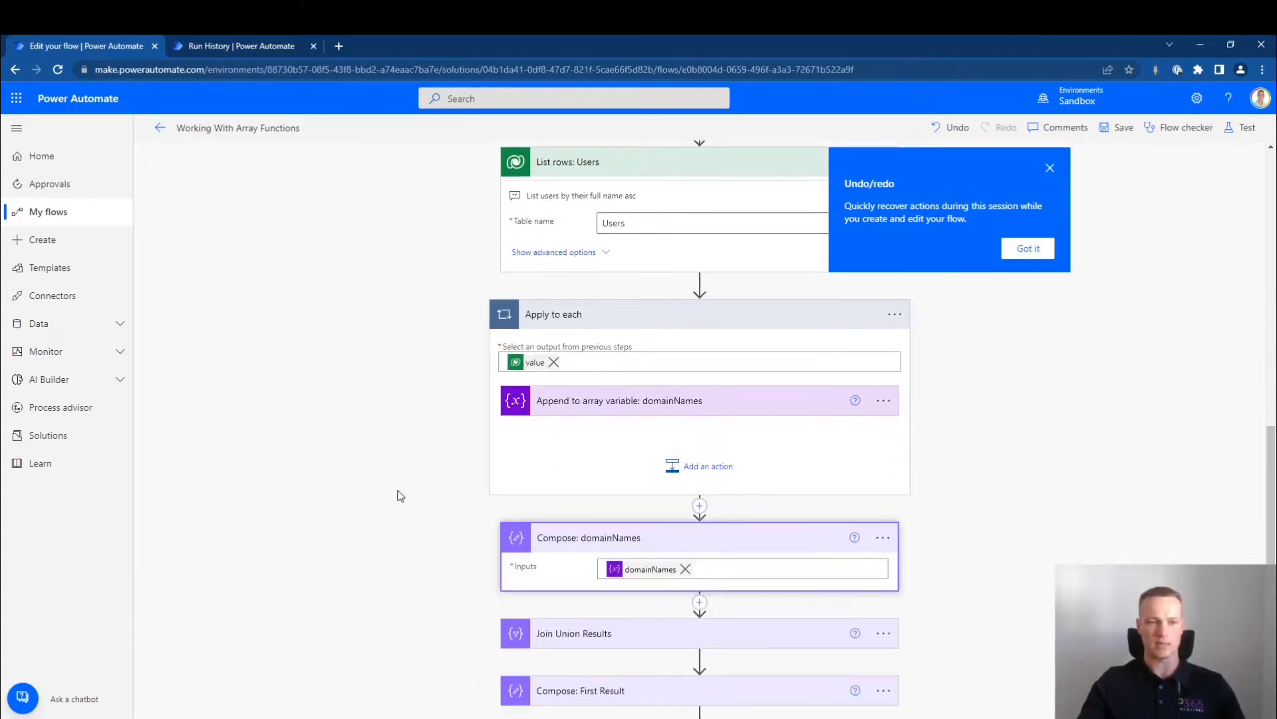
{"action": "scroll", "coordinate": [388, 493], "scroll_direction": "down", "scroll_amount": 2}
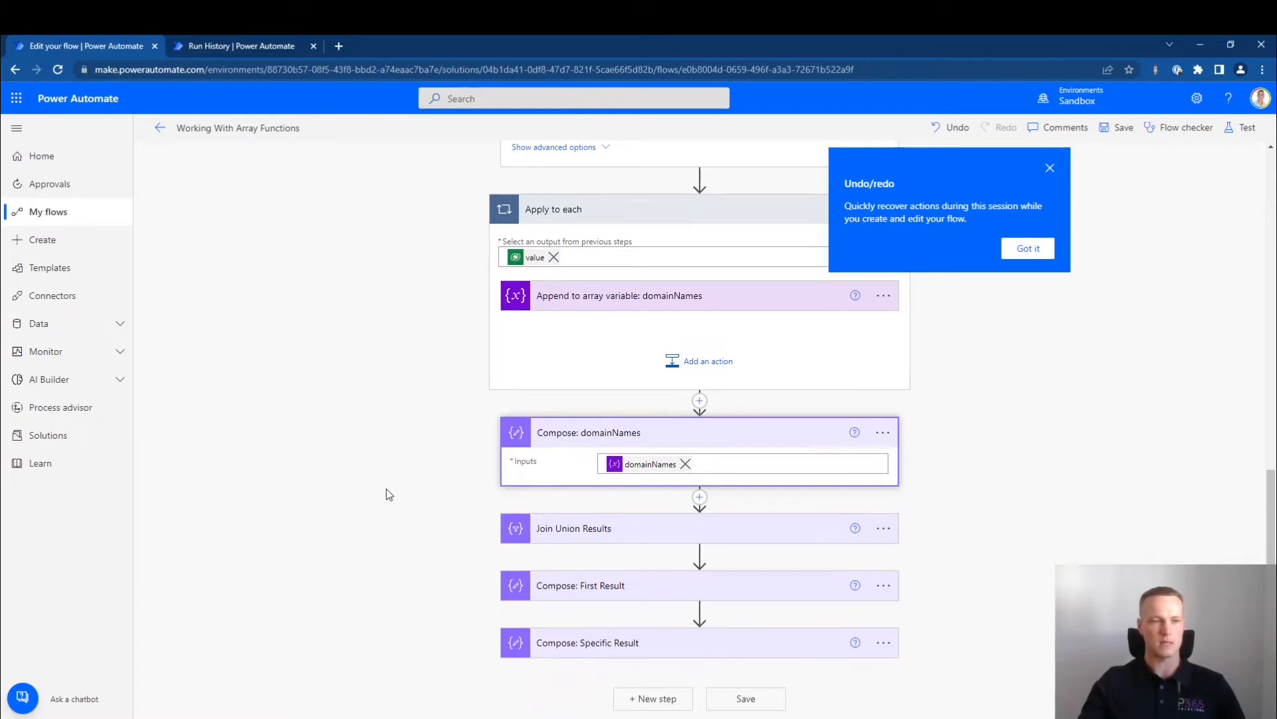
Review the Join Union Results settings and inspect the expression in Compose: First Result.
{"action": "left_click", "coordinate": [559, 536]}
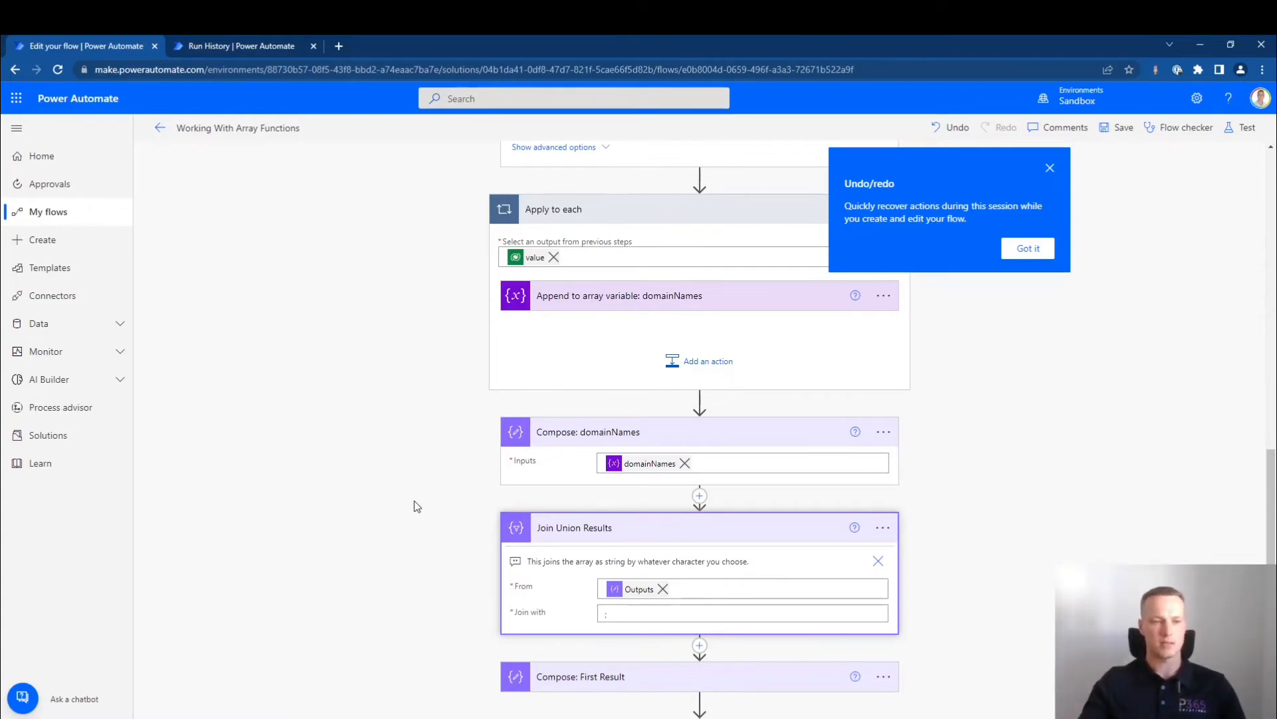
{"action": "scroll", "coordinate": [417, 507], "scroll_direction": "down", "scroll_amount": 1}
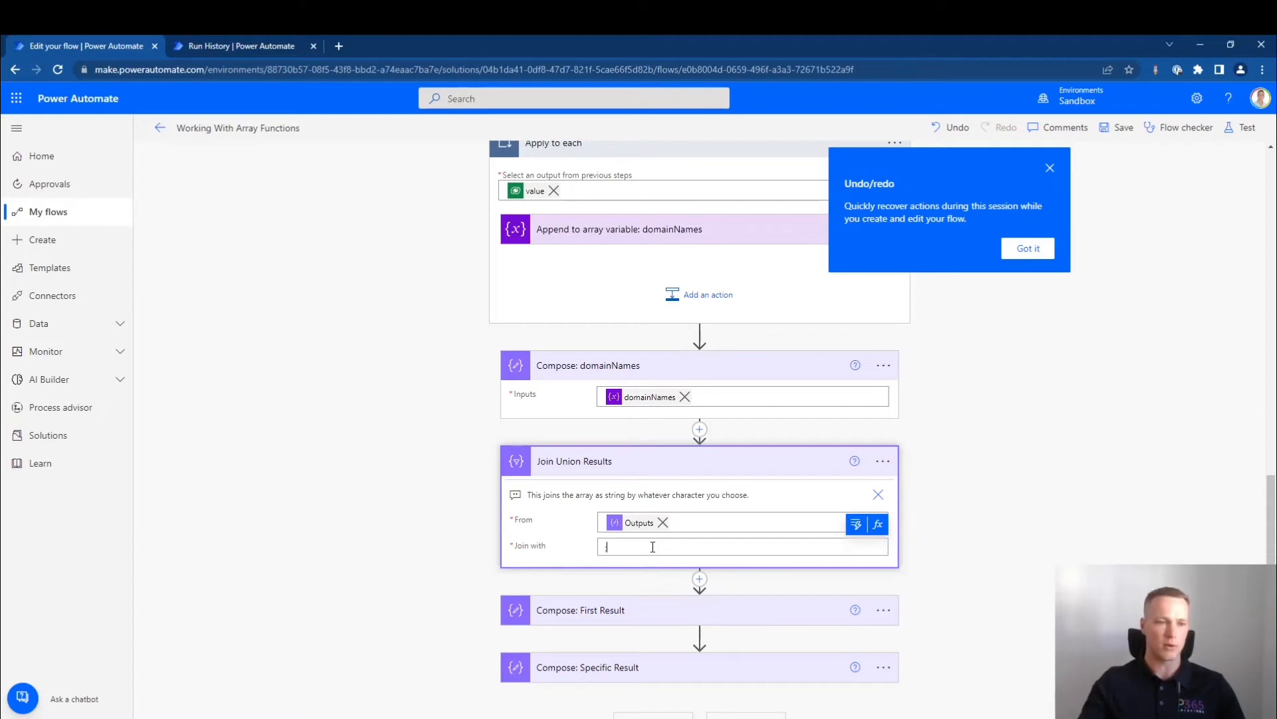
{"action": "left_click", "coordinate": [642, 619]}
{"action": "scroll", "coordinate": [447, 588], "scroll_direction": "down", "scroll_amount": 1}
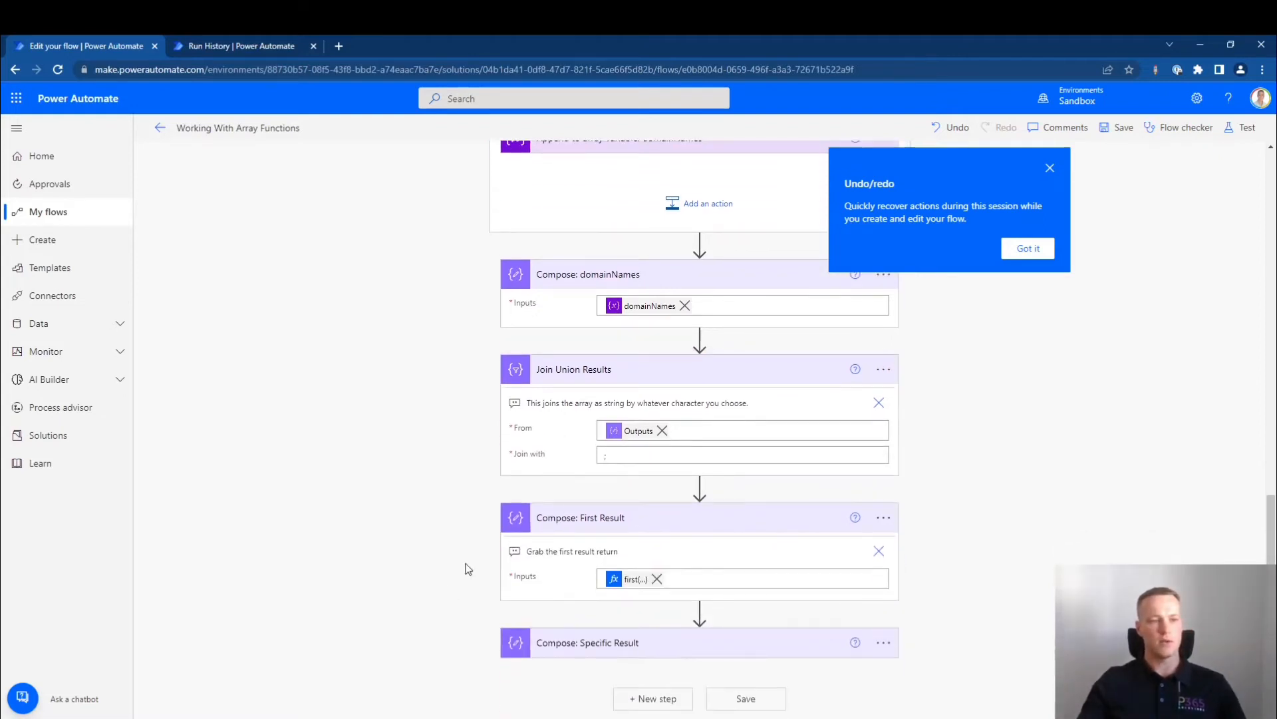
{"action": "left_click", "coordinate": [636, 579]}
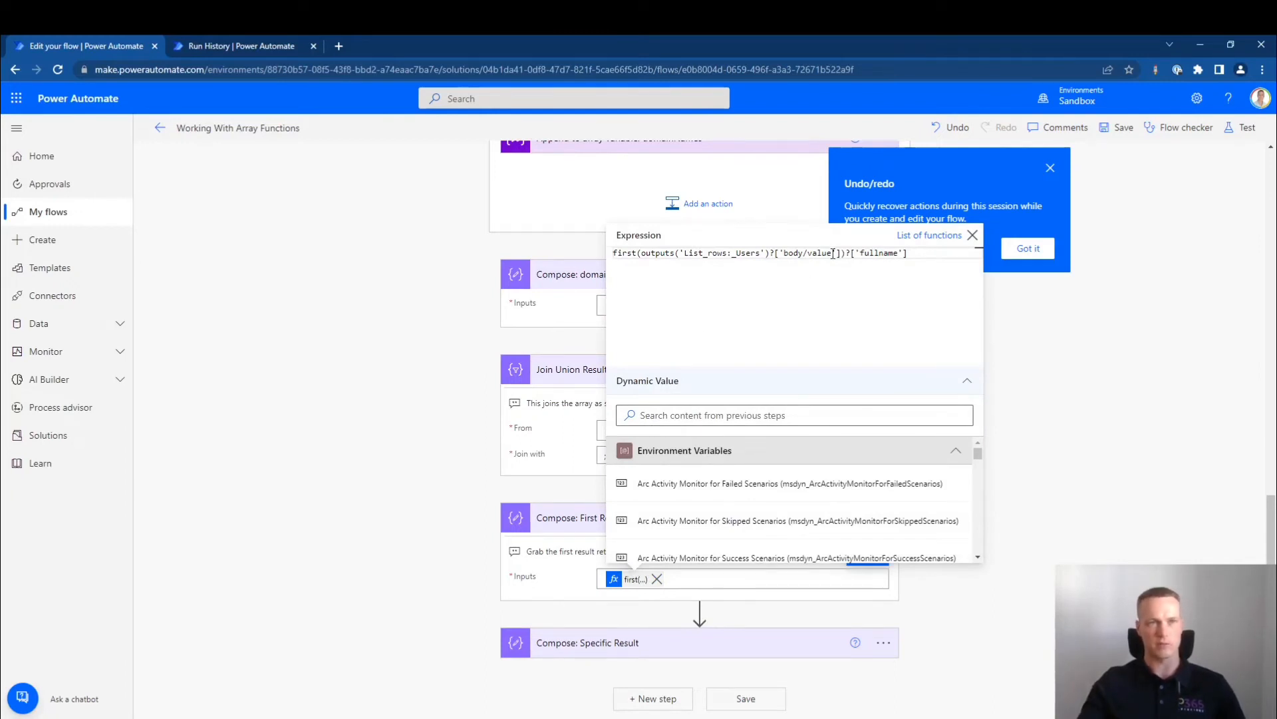
{"action": "left_click", "coordinate": [973, 235]}
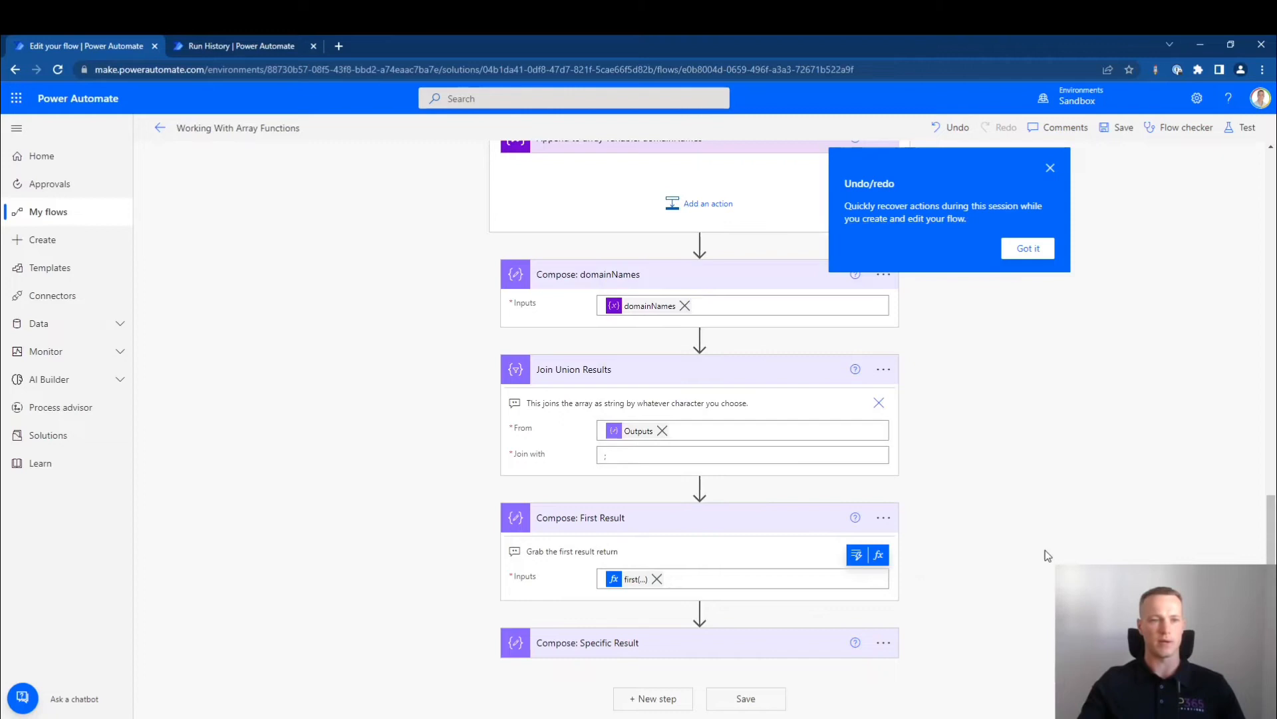
Expand Compose: Specific Result and inspect the expression that picks an item from domainNames by index.
{"action": "left_click", "coordinate": [665, 643]}
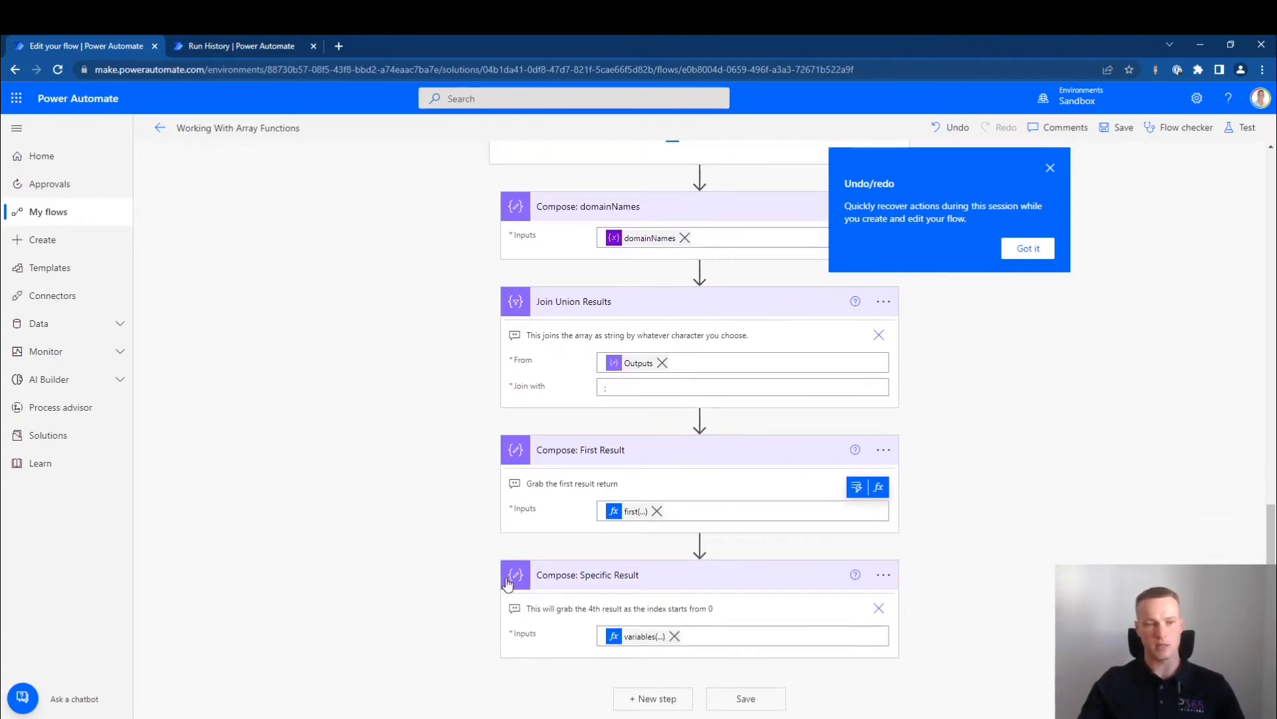
{"action": "left_click", "coordinate": [636, 639]}
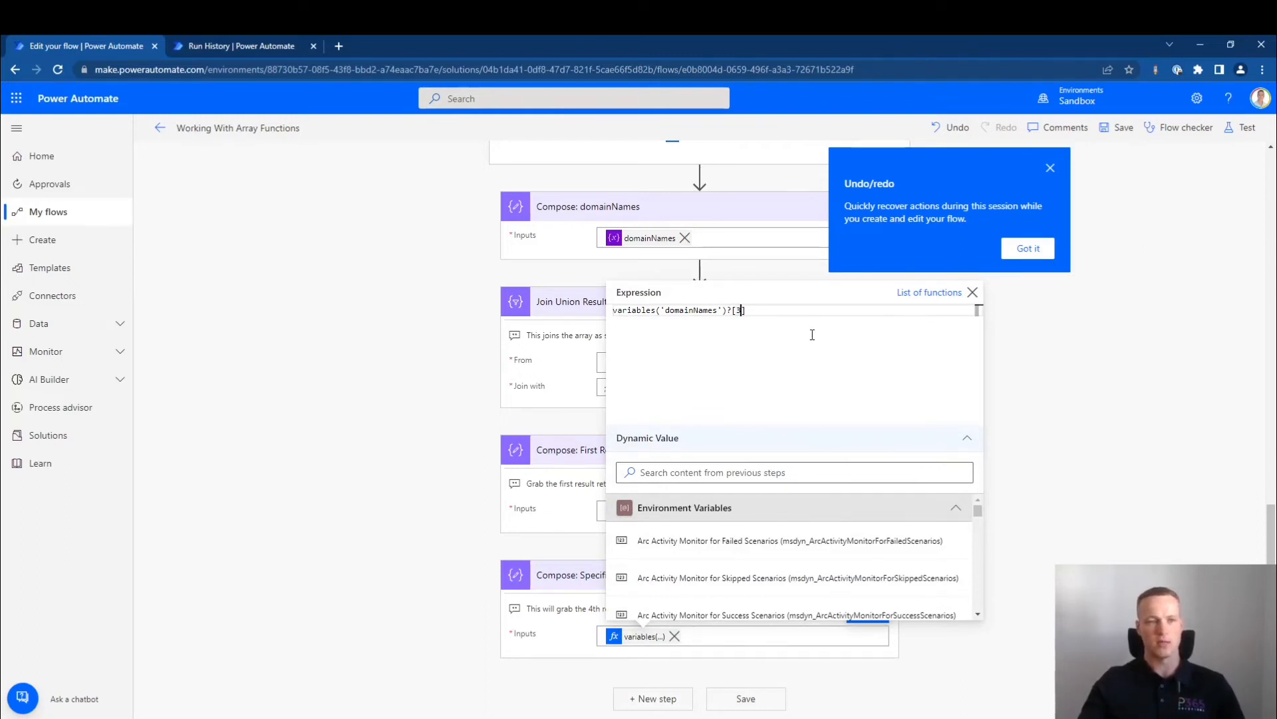
{"action": "left_click", "coordinate": [973, 292]}
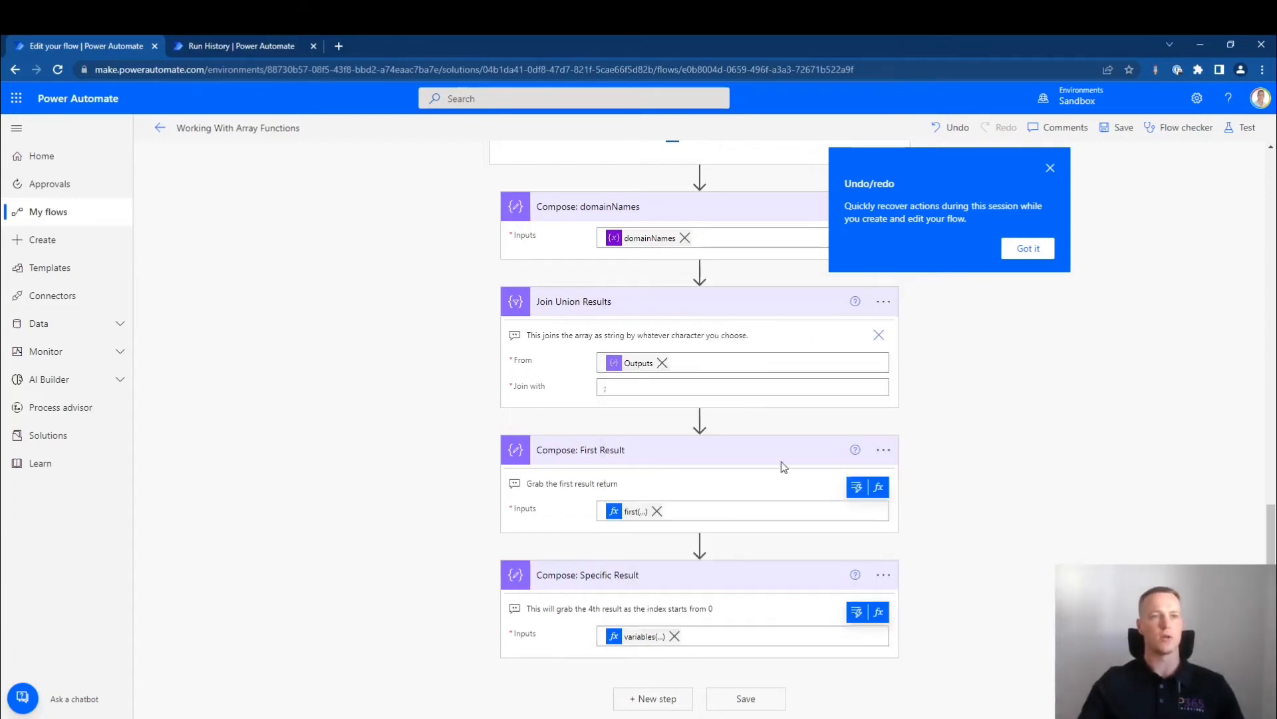
Switch to the flow's run history and review the Compose Array - sports 1 and sports 2 results.
{"action": "left_click", "coordinate": [239, 45]}
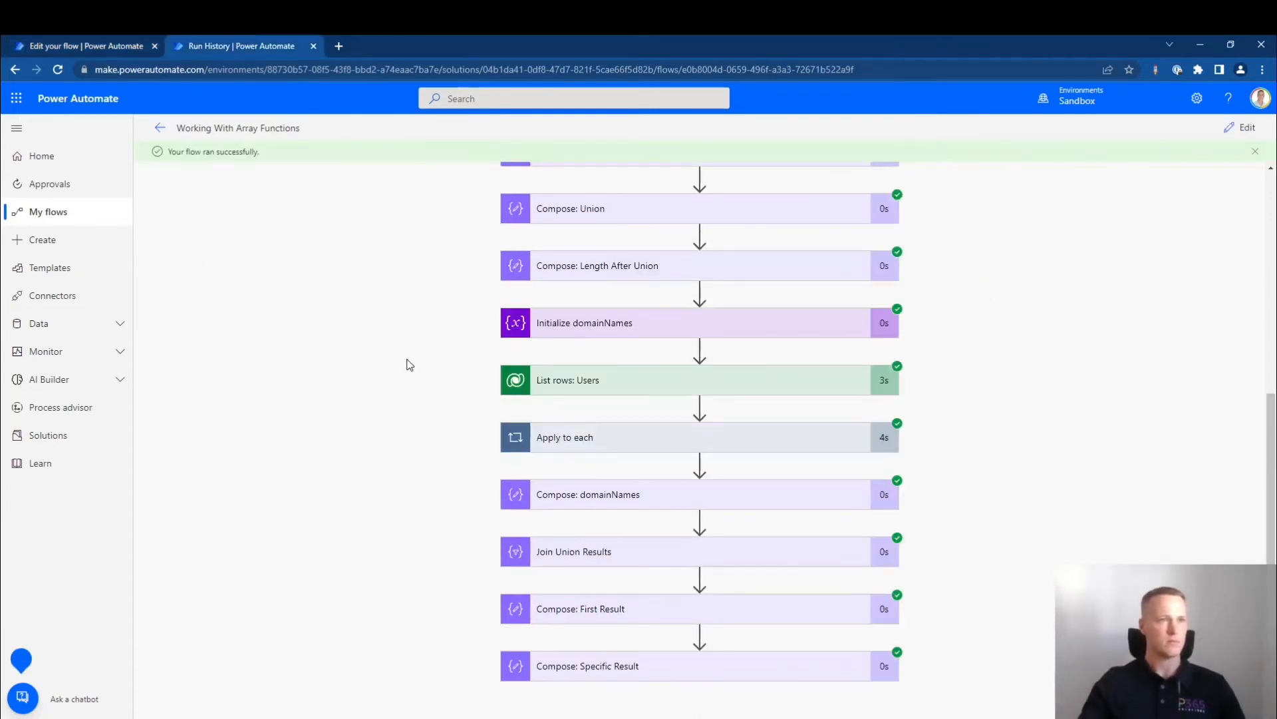
{"action": "scroll", "coordinate": [406, 359], "scroll_direction": "up", "scroll_amount": 5}
{"action": "left_click", "coordinate": [645, 266]}
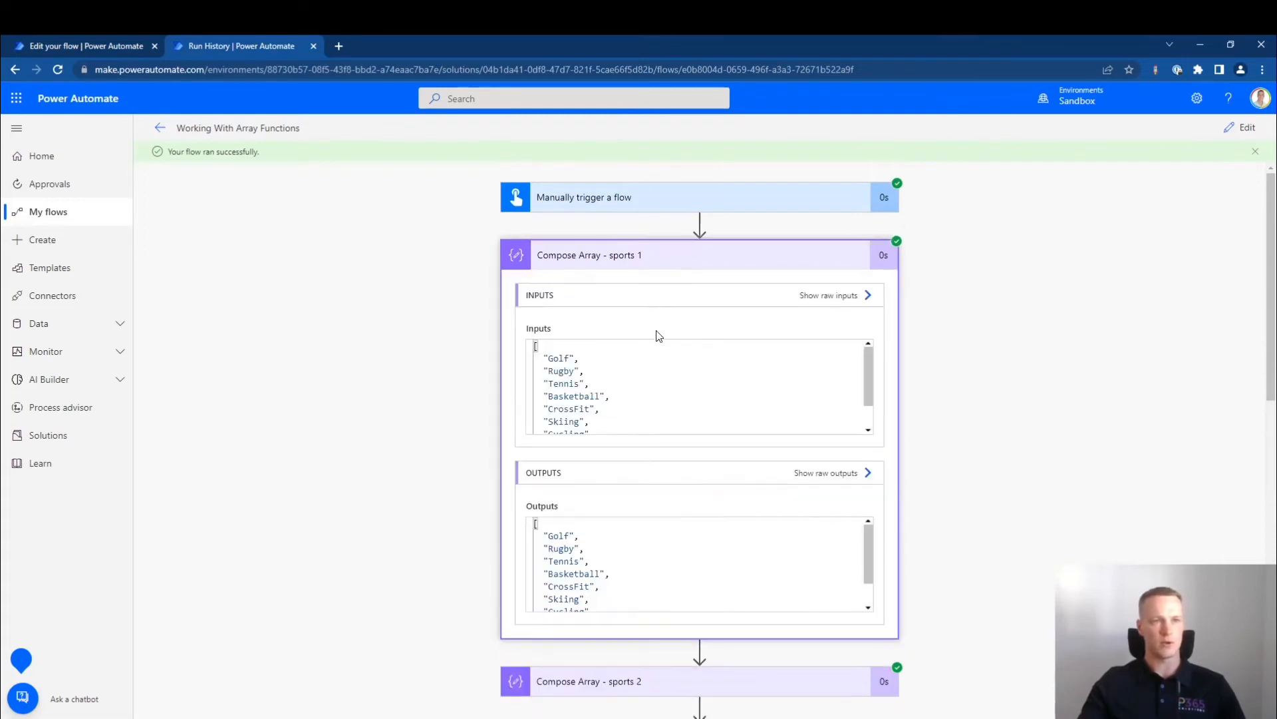
{"action": "left_click", "coordinate": [644, 273]}
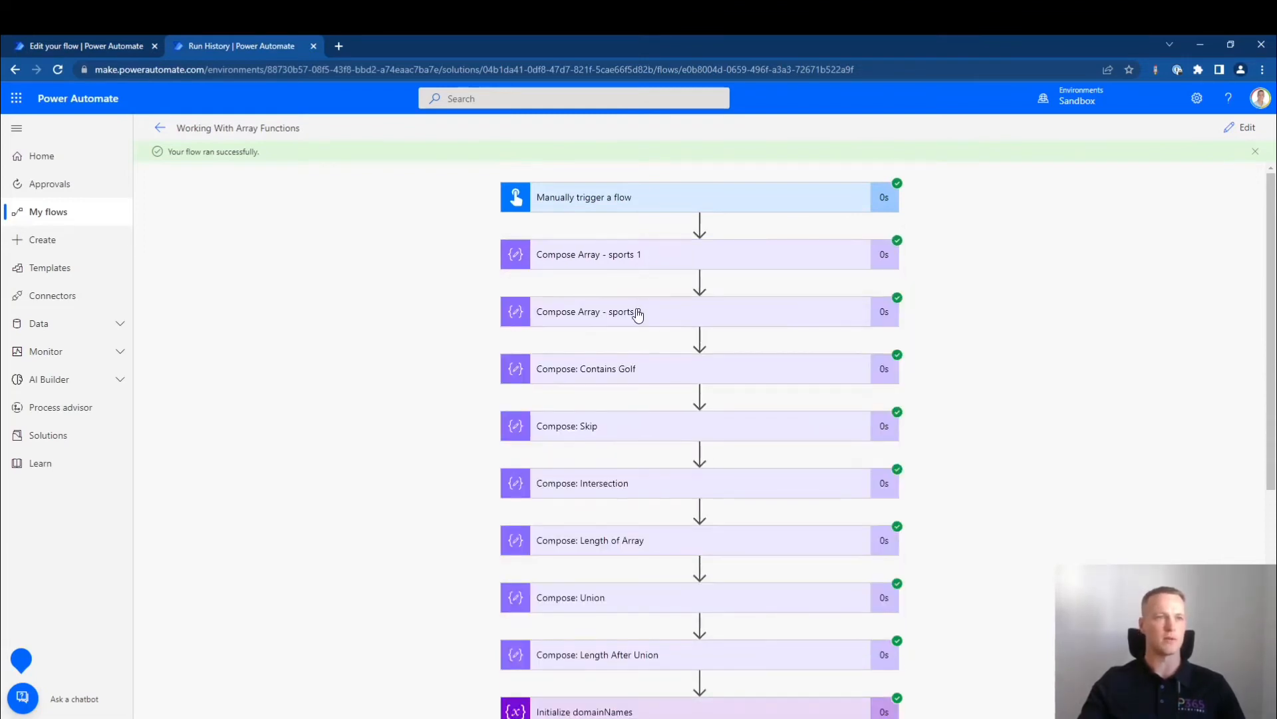
{"action": "left_click", "coordinate": [639, 310]}
{"action": "left_click", "coordinate": [637, 317]}
Check the Compose: Contains Golf output against the Compose Array - sports 1 values, and collapse the Contains Golf result.
{"action": "left_click", "coordinate": [629, 376]}
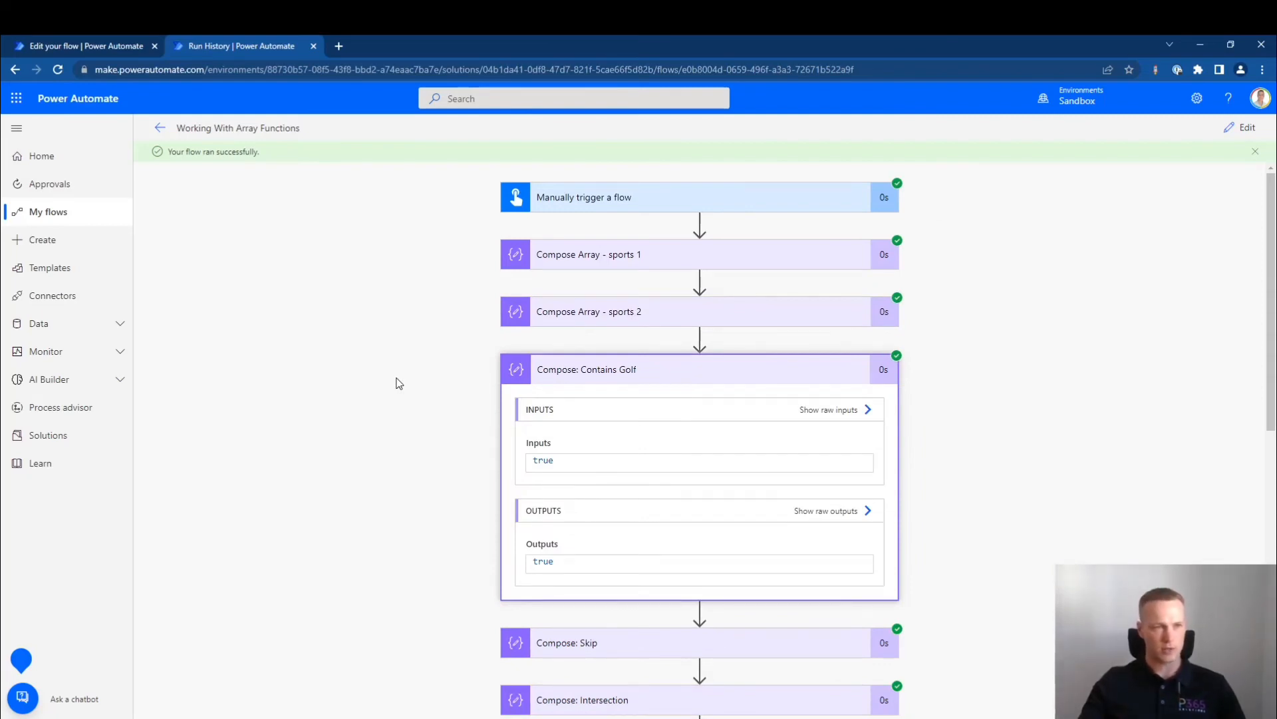
{"action": "left_click", "coordinate": [639, 261]}
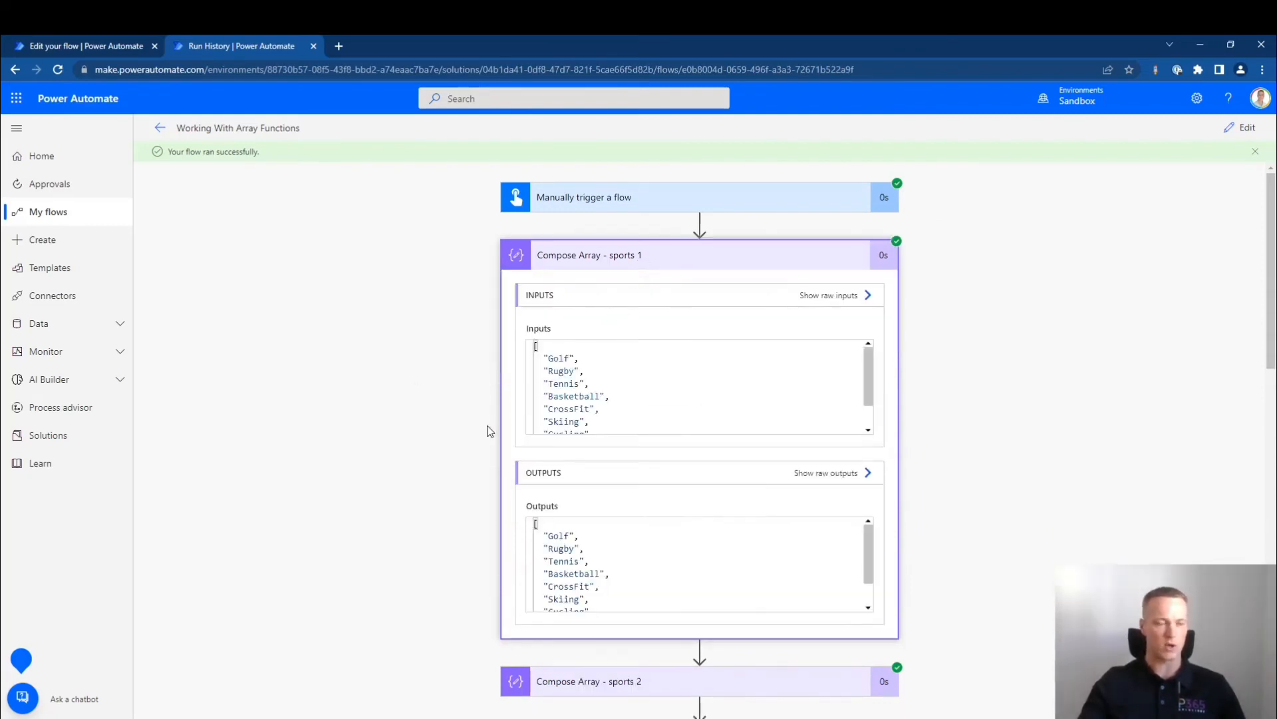
{"action": "scroll", "coordinate": [490, 431], "scroll_direction": "down", "scroll_amount": 5}
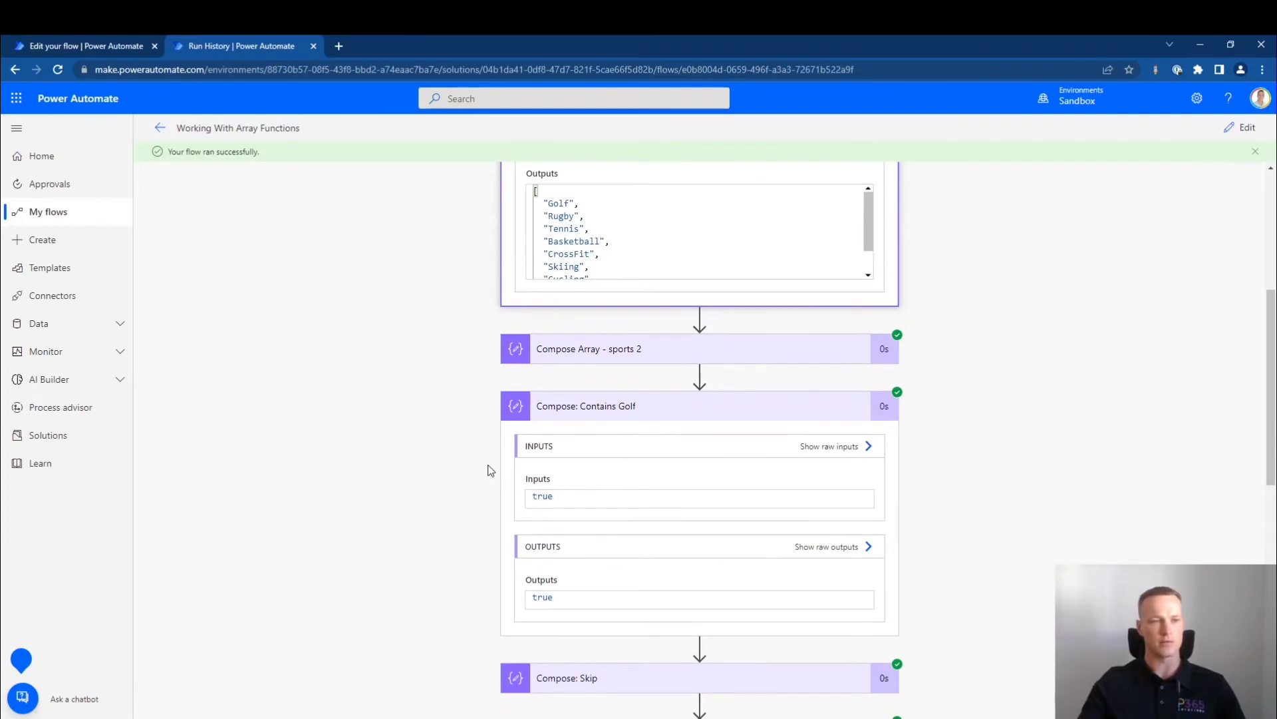
{"action": "scroll", "coordinate": [473, 458], "scroll_direction": "down", "scroll_amount": 2}
{"action": "left_click", "coordinate": [622, 273]}
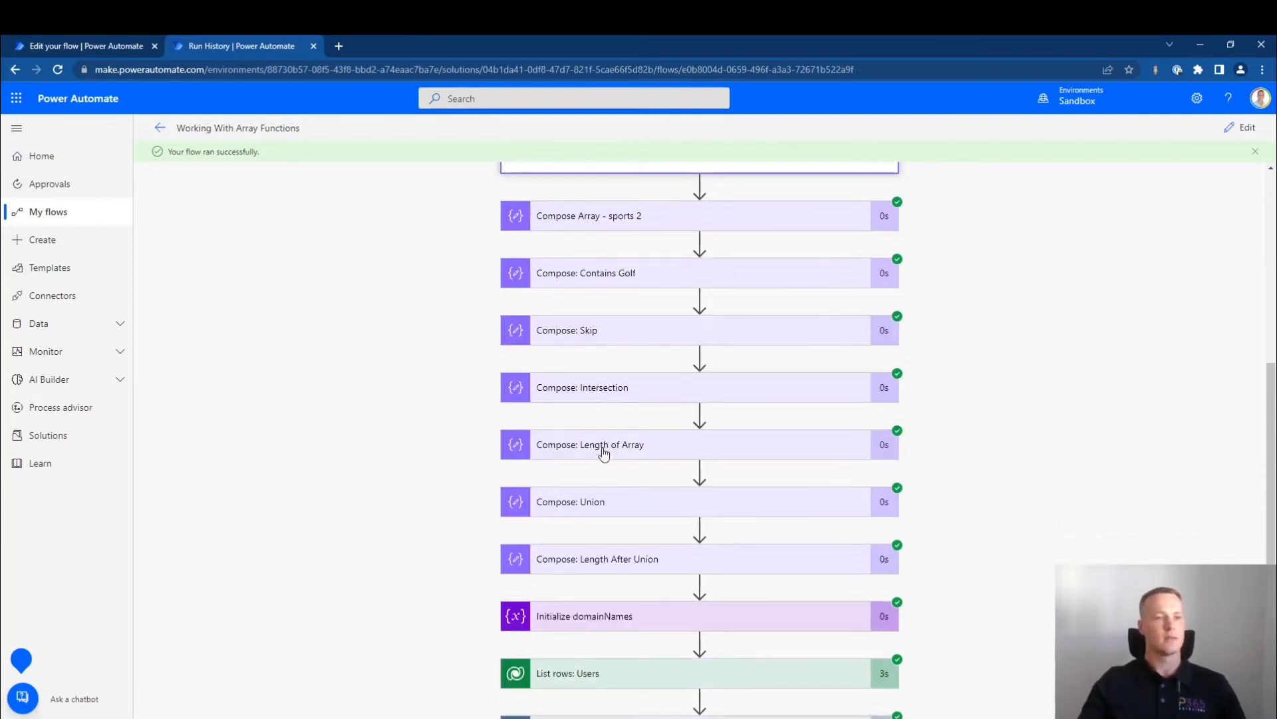
Compare the Compose: Skip output with the full sports 1 array, and collapse the Skip result.
{"action": "left_click", "coordinate": [599, 330]}
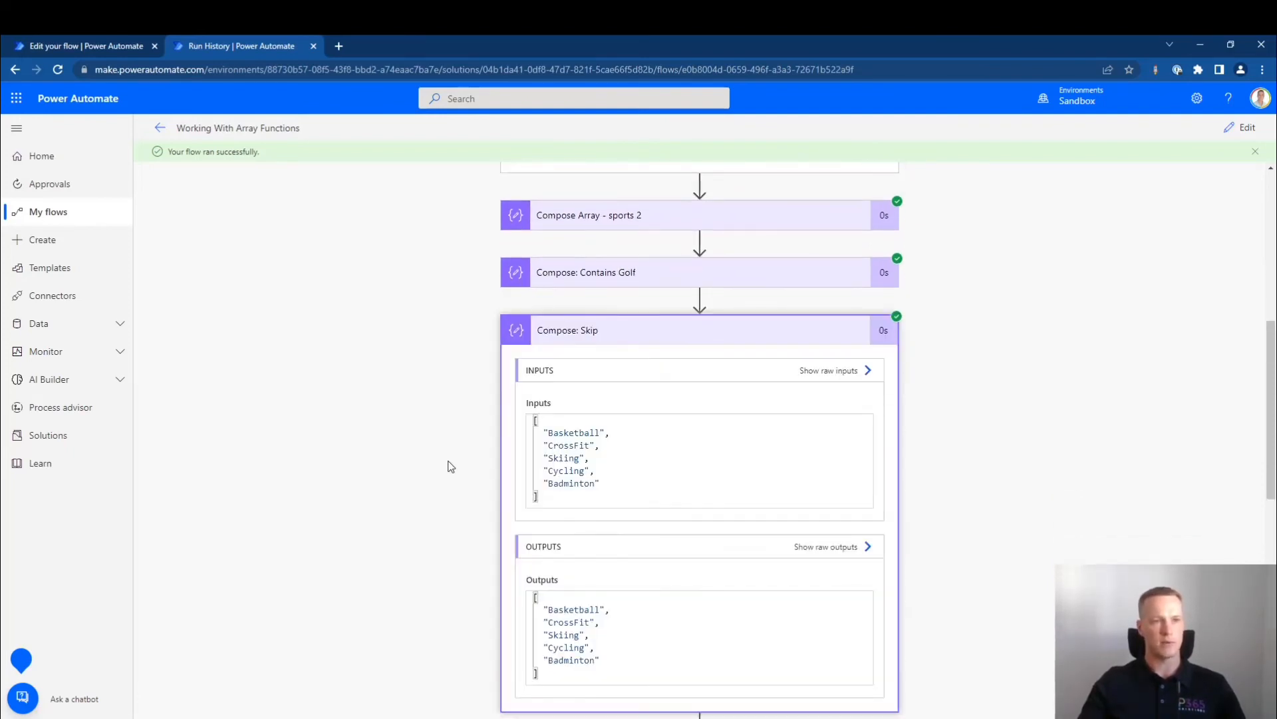
{"action": "scroll", "coordinate": [450, 466], "scroll_direction": "up", "scroll_amount": 6}
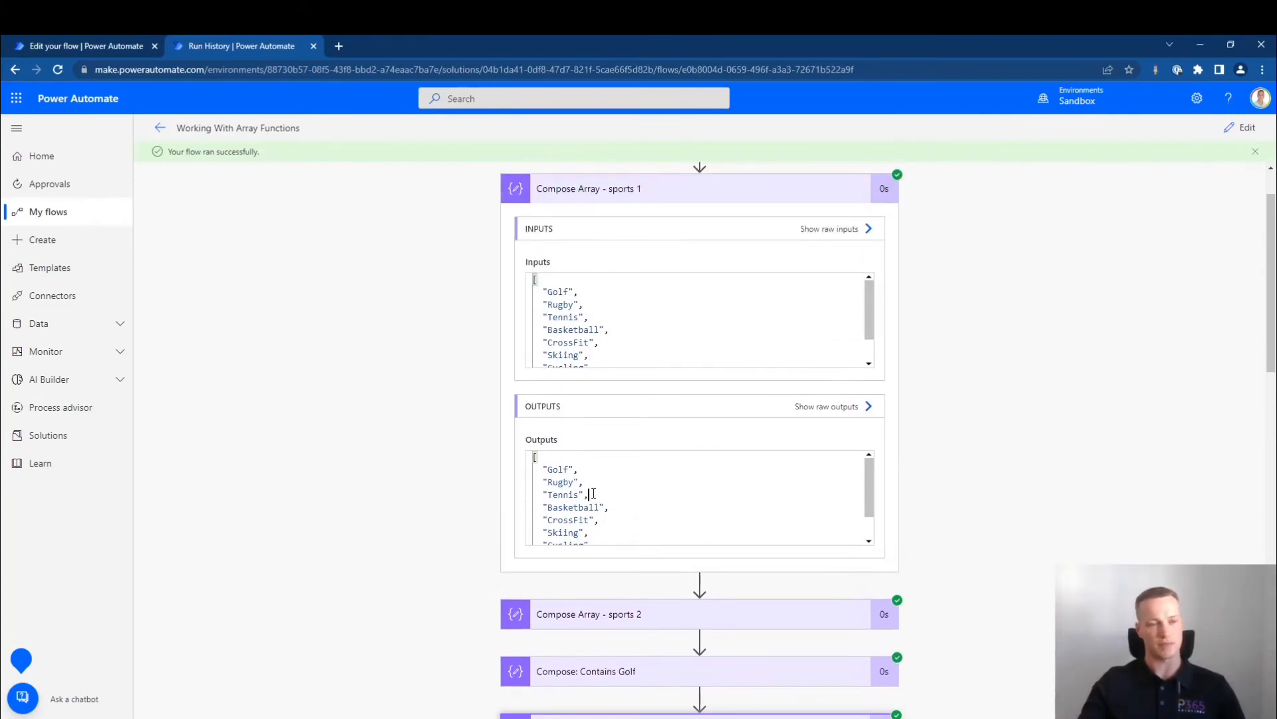
{"action": "scroll", "coordinate": [593, 493], "scroll_direction": "down", "scroll_amount": 1}
{"action": "scroll", "coordinate": [404, 508], "scroll_direction": "down", "scroll_amount": 4}
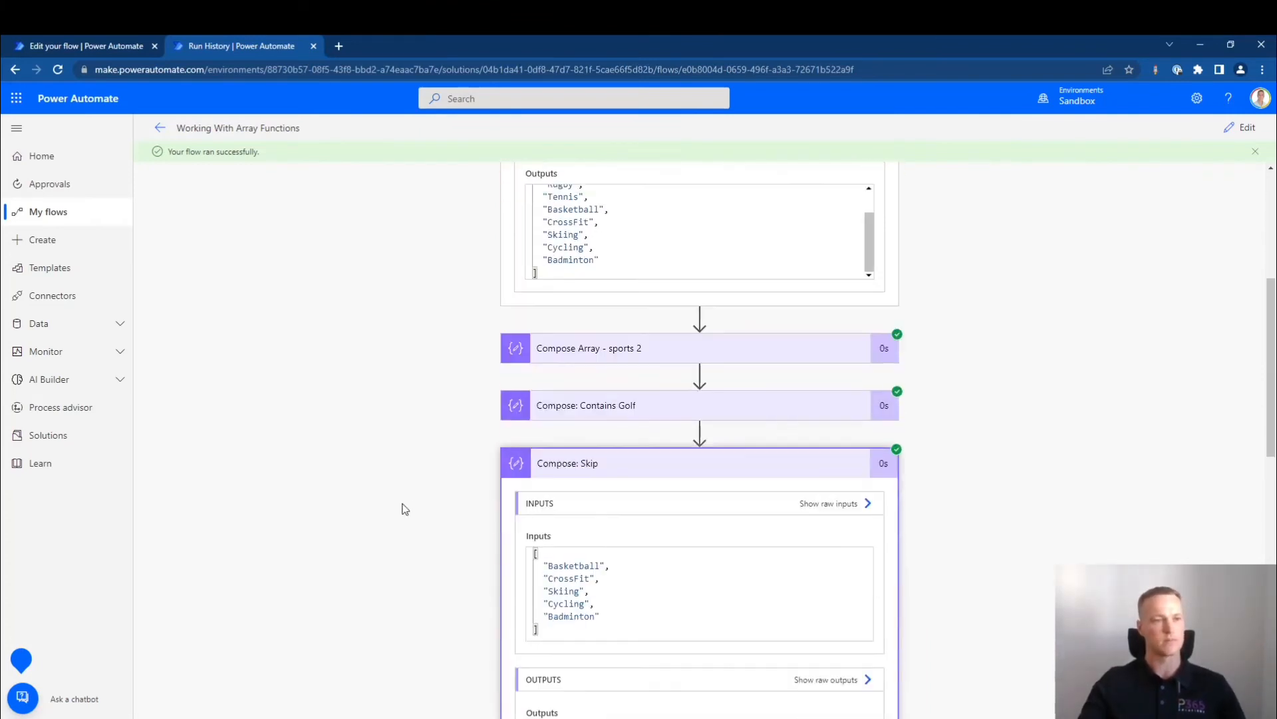
{"action": "left_click", "coordinate": [610, 476]}
Compare the Compose: Intersection output with the sports 1 and sports 2 arrays, and collapse the Intersection result.
{"action": "left_click", "coordinate": [612, 518]}
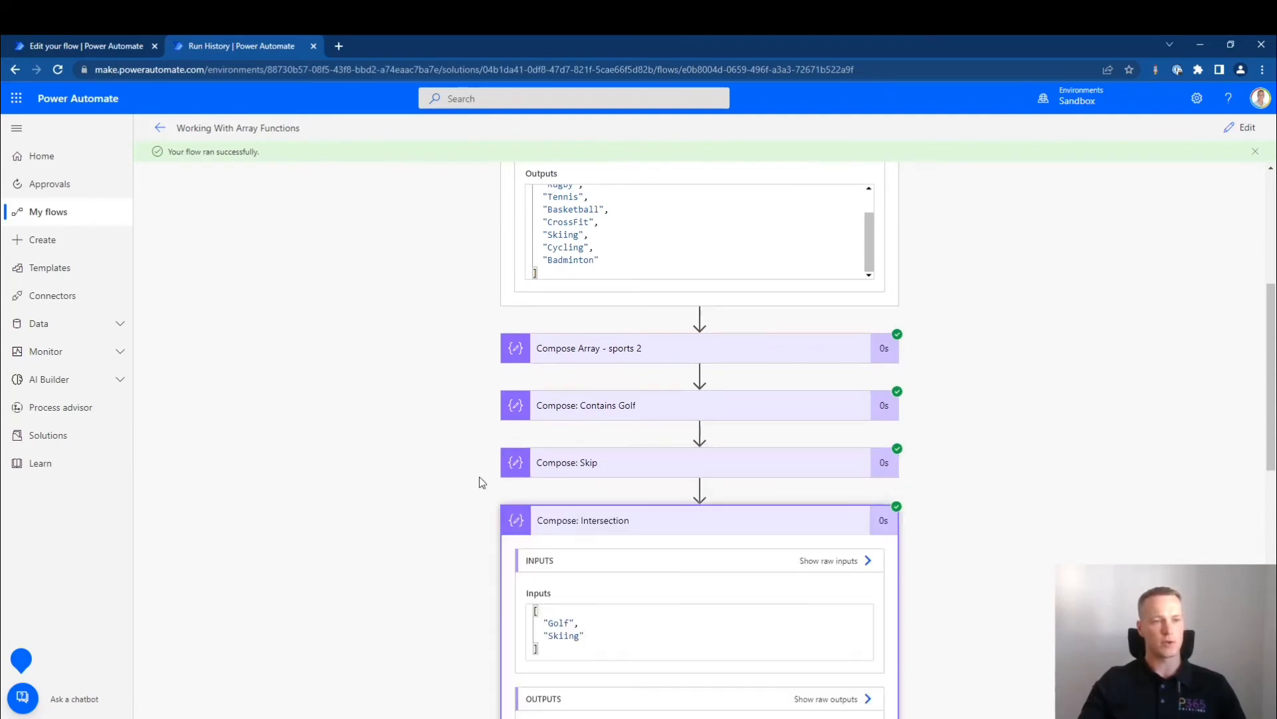
{"action": "scroll", "coordinate": [611, 513], "scroll_direction": "up", "scroll_amount": 3}
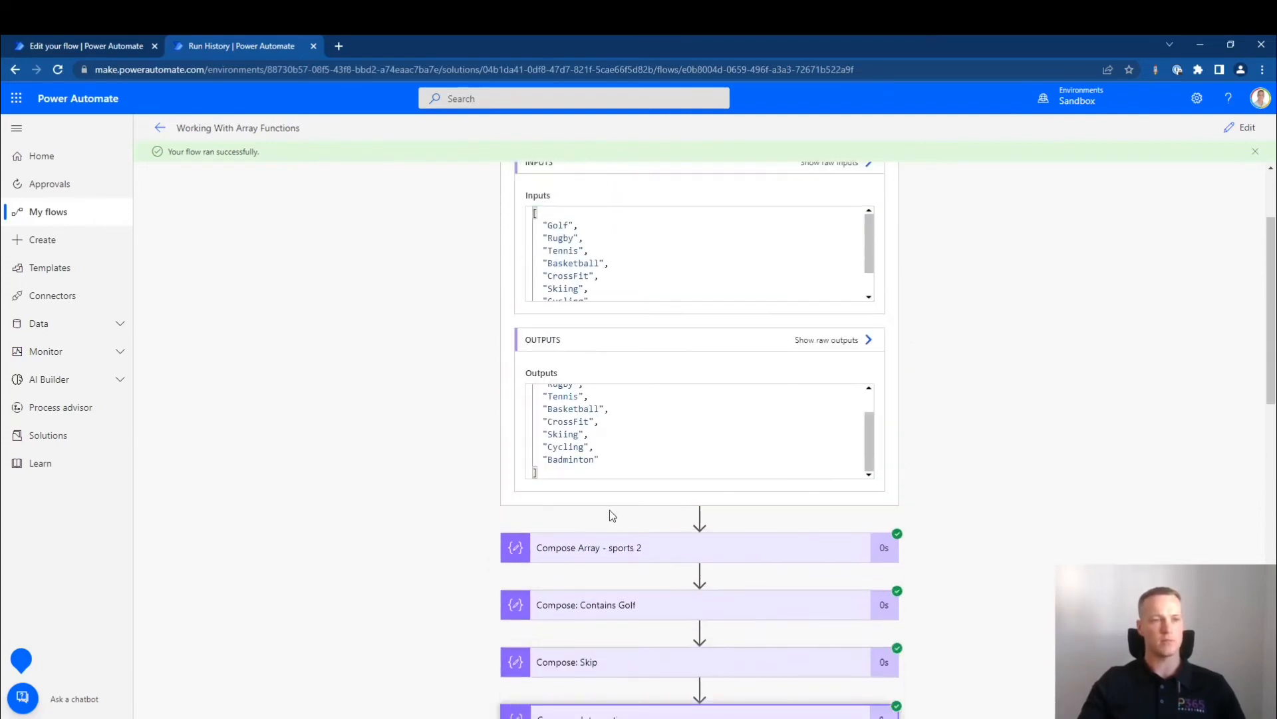
{"action": "left_click", "coordinate": [659, 553]}
{"action": "scroll", "coordinate": [393, 436], "scroll_direction": "down", "scroll_amount": 3}
{"action": "scroll", "coordinate": [397, 435], "scroll_direction": "down", "scroll_amount": 7}
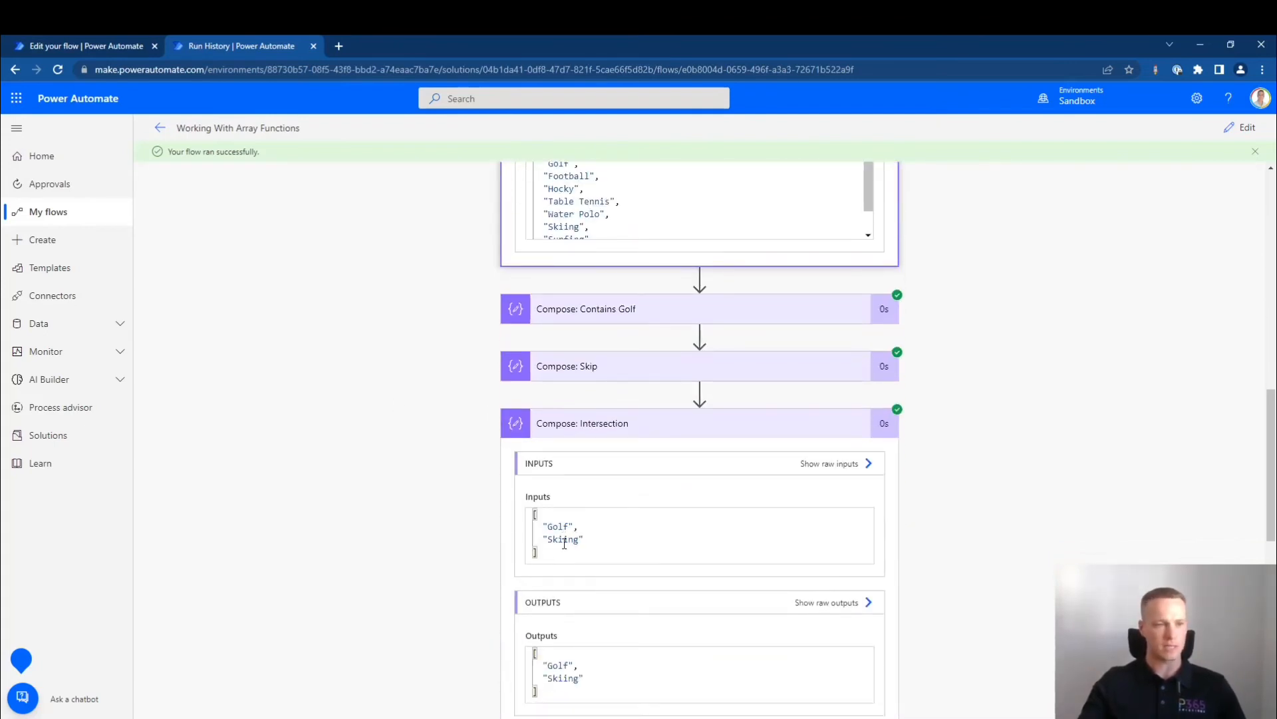
{"action": "left_click", "coordinate": [612, 425]}
Review the Compose: Length of Array output, collapse it, and briefly recheck the Intersection result.
{"action": "left_click", "coordinate": [656, 487]}
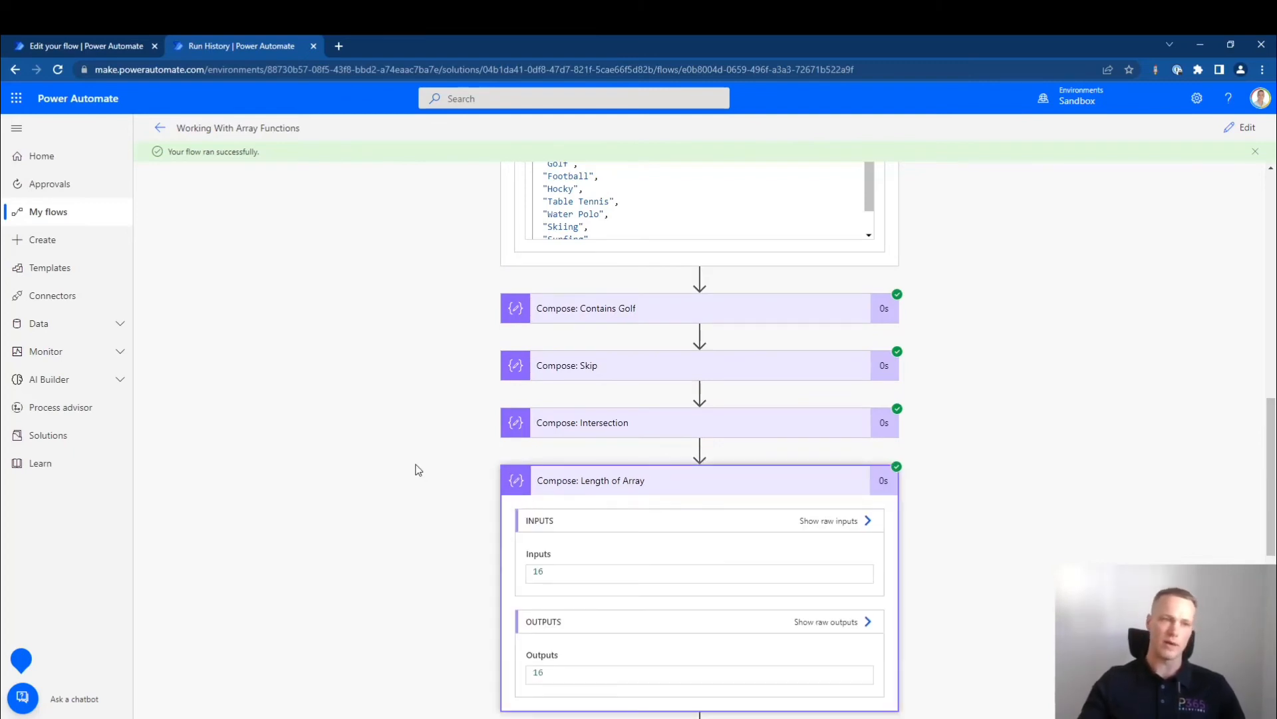
{"action": "scroll", "coordinate": [436, 518], "scroll_direction": "down", "scroll_amount": 3}
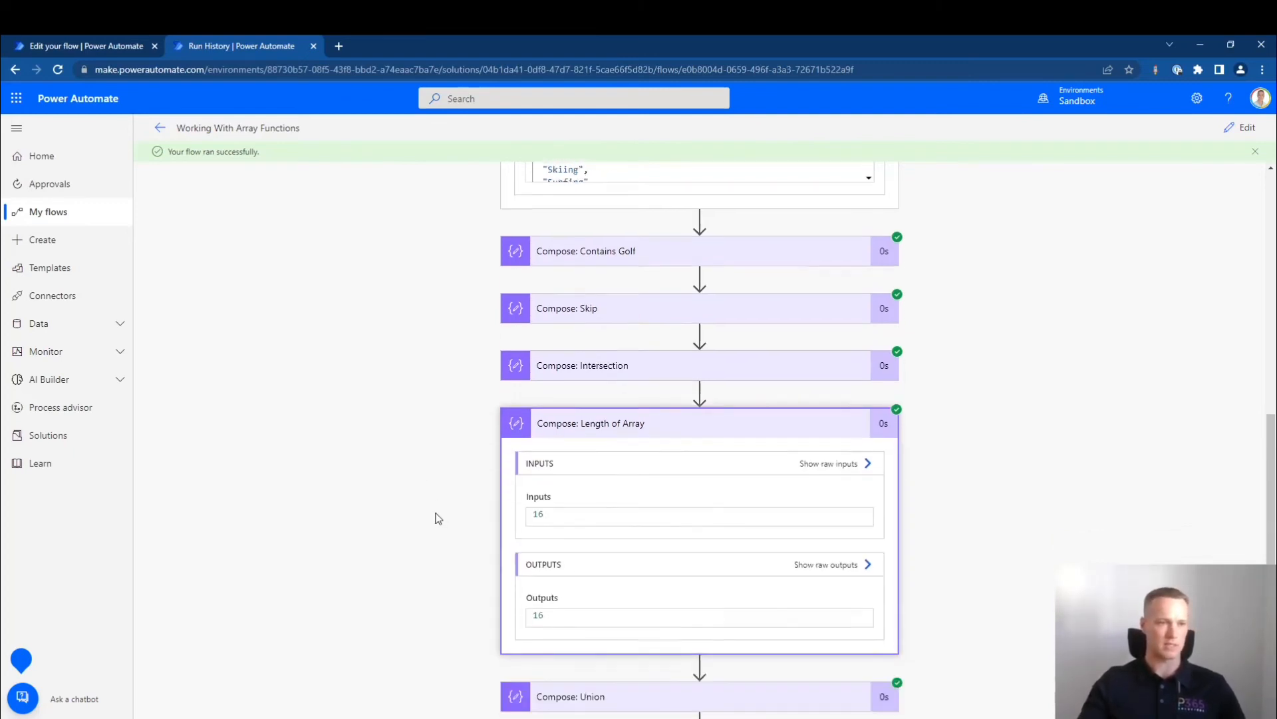
{"action": "left_click", "coordinate": [601, 283]}
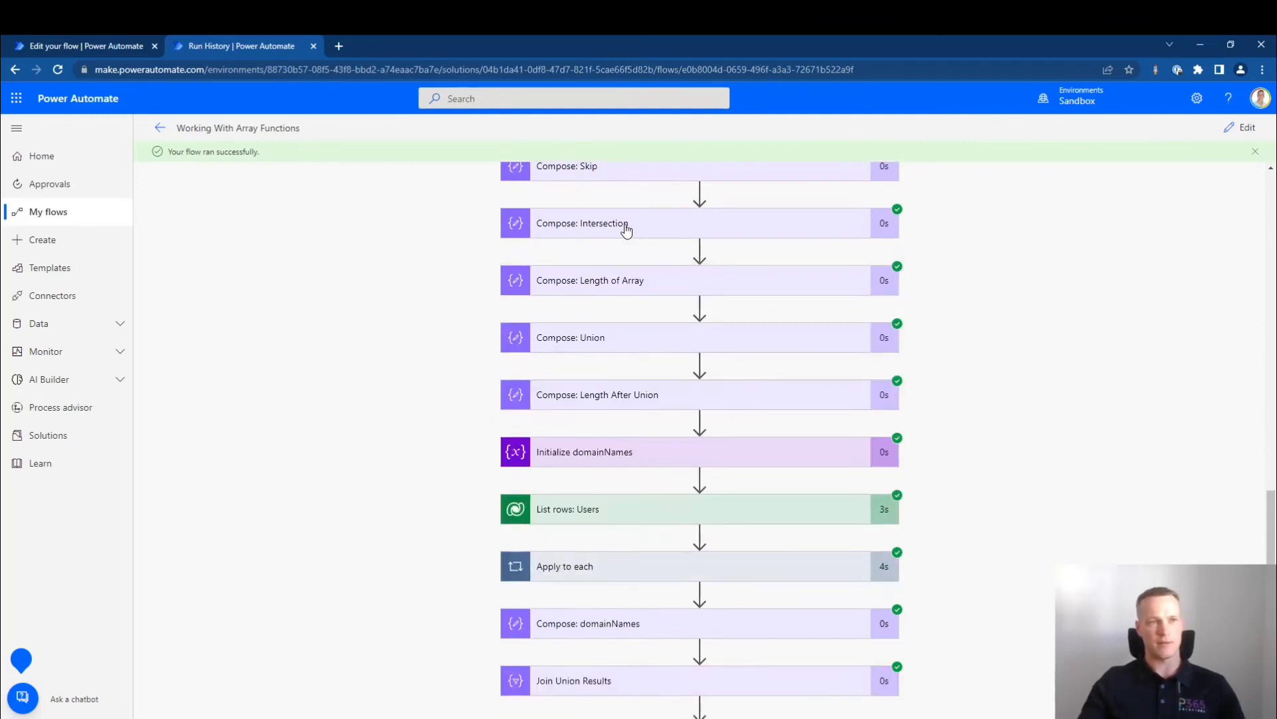
{"action": "left_click", "coordinate": [627, 230]}
{"action": "left_click", "coordinate": [626, 228]}
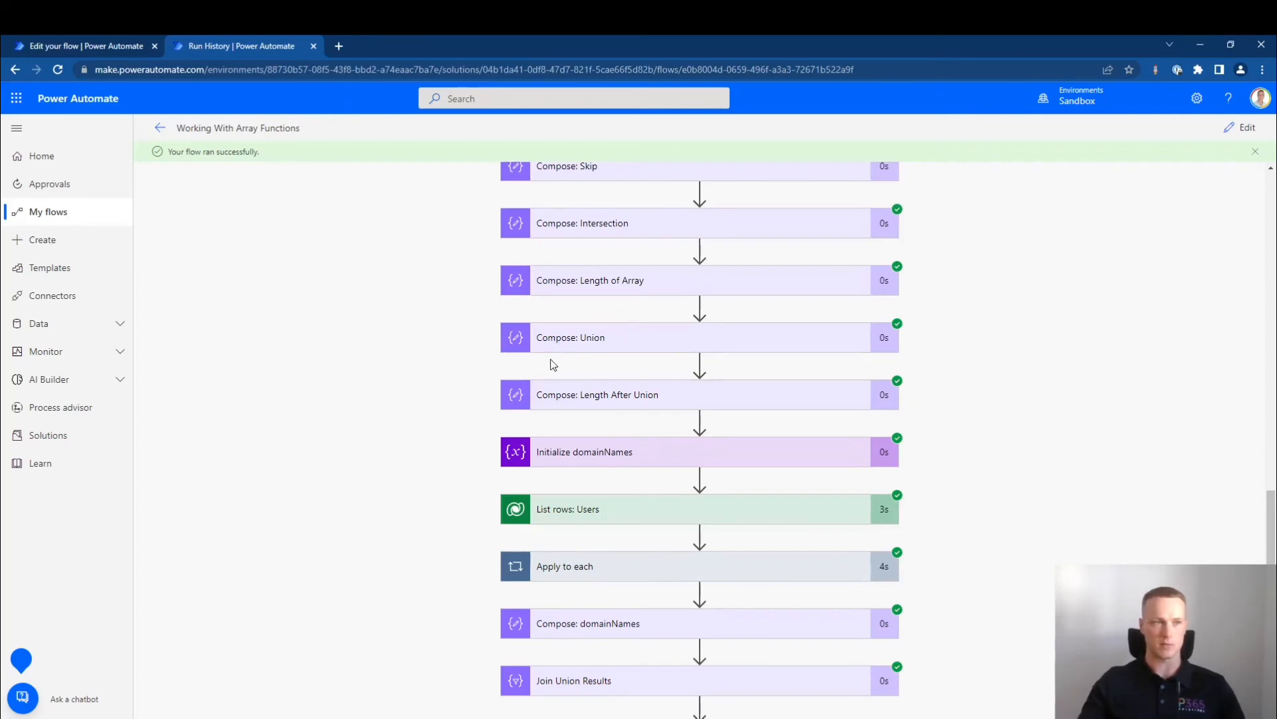
Examine the full list of combined sports in Compose: Union, and collapse the action.
{"action": "left_click", "coordinate": [576, 346]}
{"action": "scroll", "coordinate": [671, 469], "scroll_direction": "down", "scroll_amount": 1}
{"action": "scroll", "coordinate": [671, 469], "scroll_direction": "down", "scroll_amount": 1}
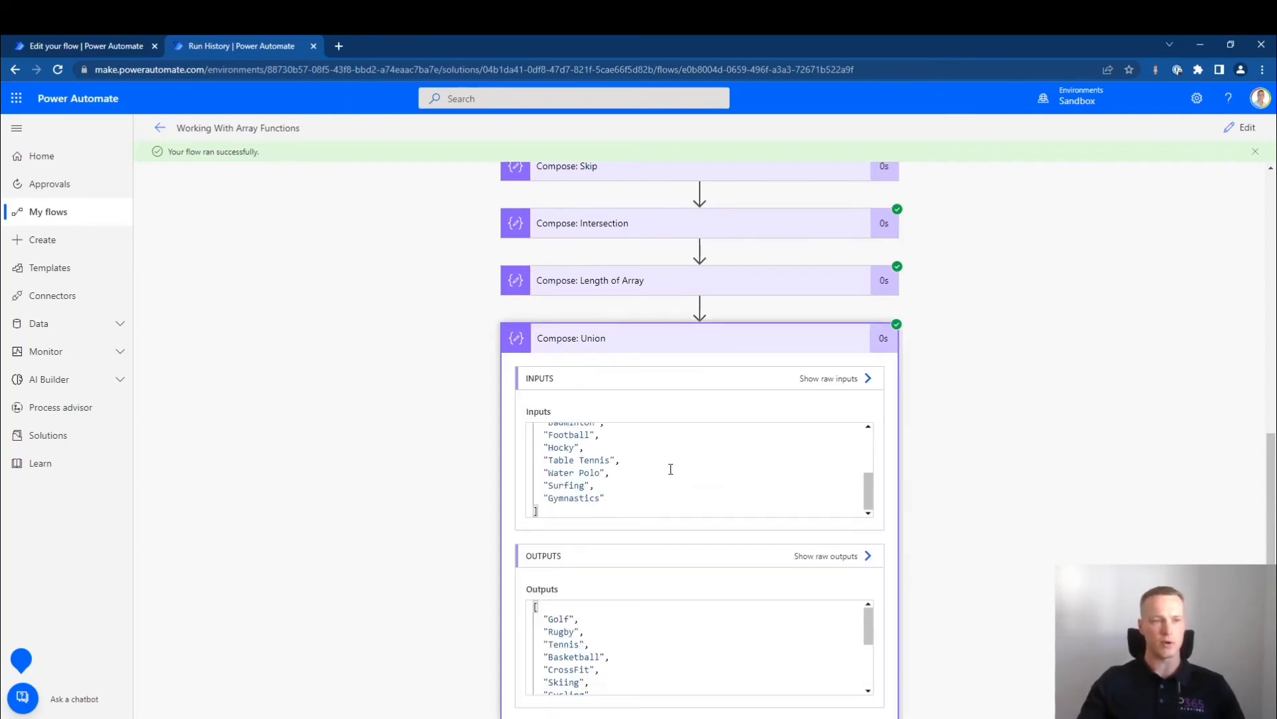
{"action": "scroll", "coordinate": [670, 469], "scroll_direction": "up", "scroll_amount": 3}
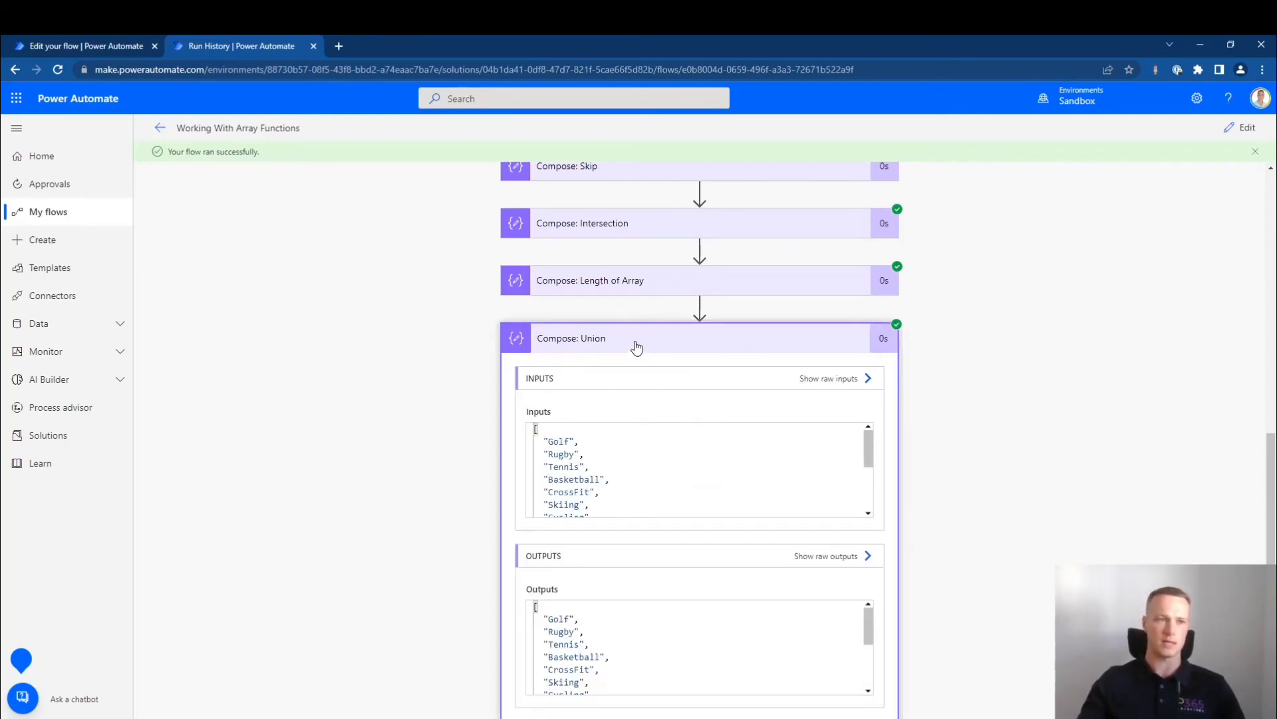
{"action": "left_click", "coordinate": [633, 343]}
Review the Compose: Length After Union output alongside the items in Compose: Intersection.
{"action": "left_click", "coordinate": [655, 399]}
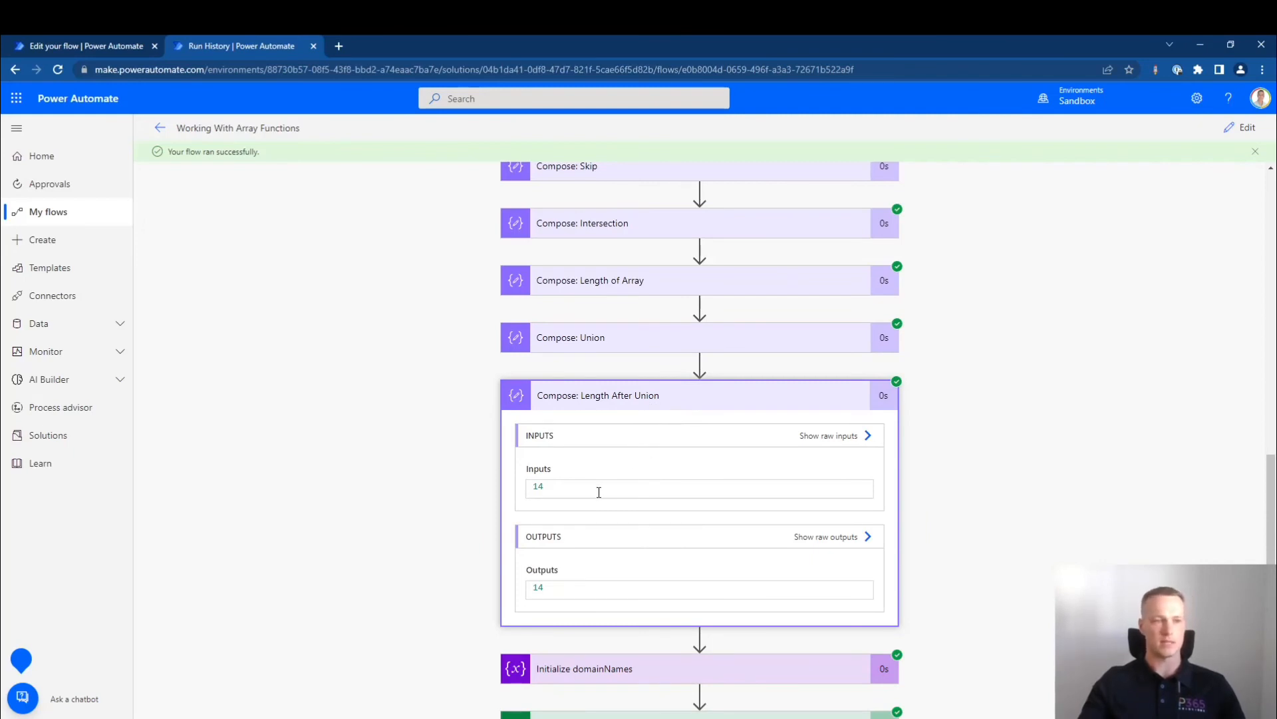
{"action": "left_click", "coordinate": [638, 230]}
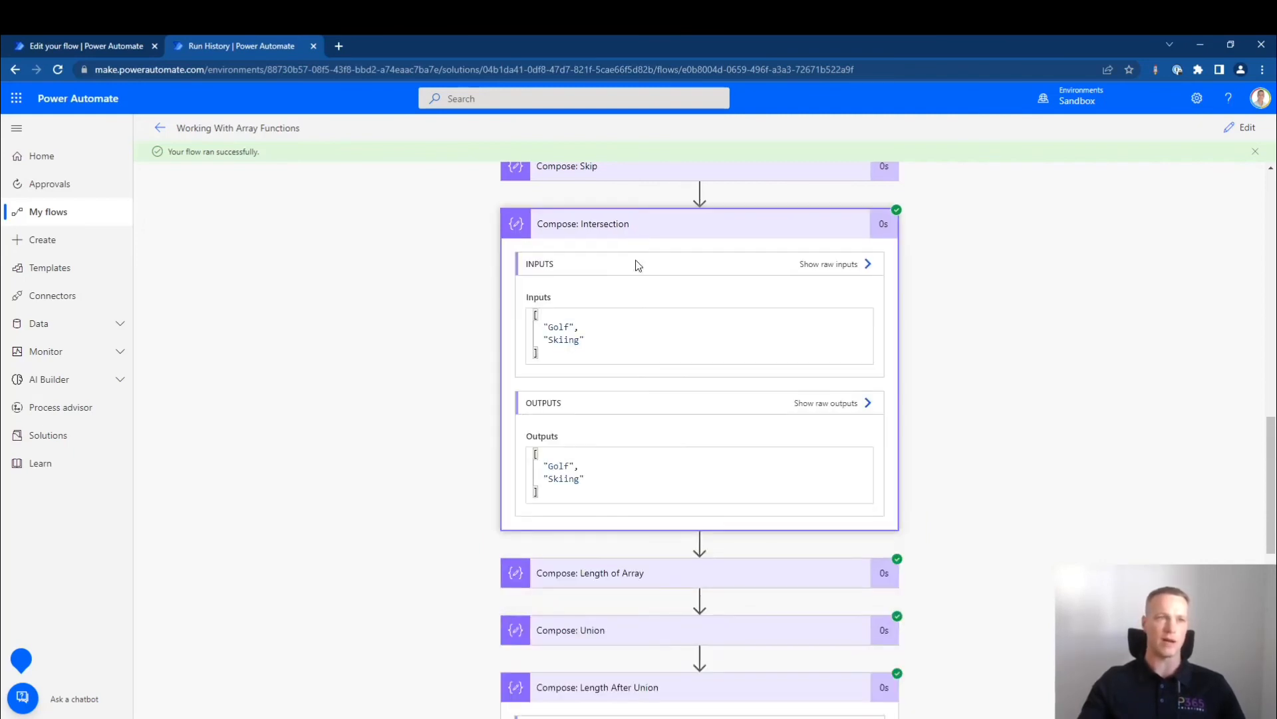
{"action": "left_click", "coordinate": [636, 222]}
Expand Compose: domainNames, examine its raw outputs, and close the raw view.
{"action": "scroll", "coordinate": [379, 380], "scroll_direction": "down", "scroll_amount": 4}
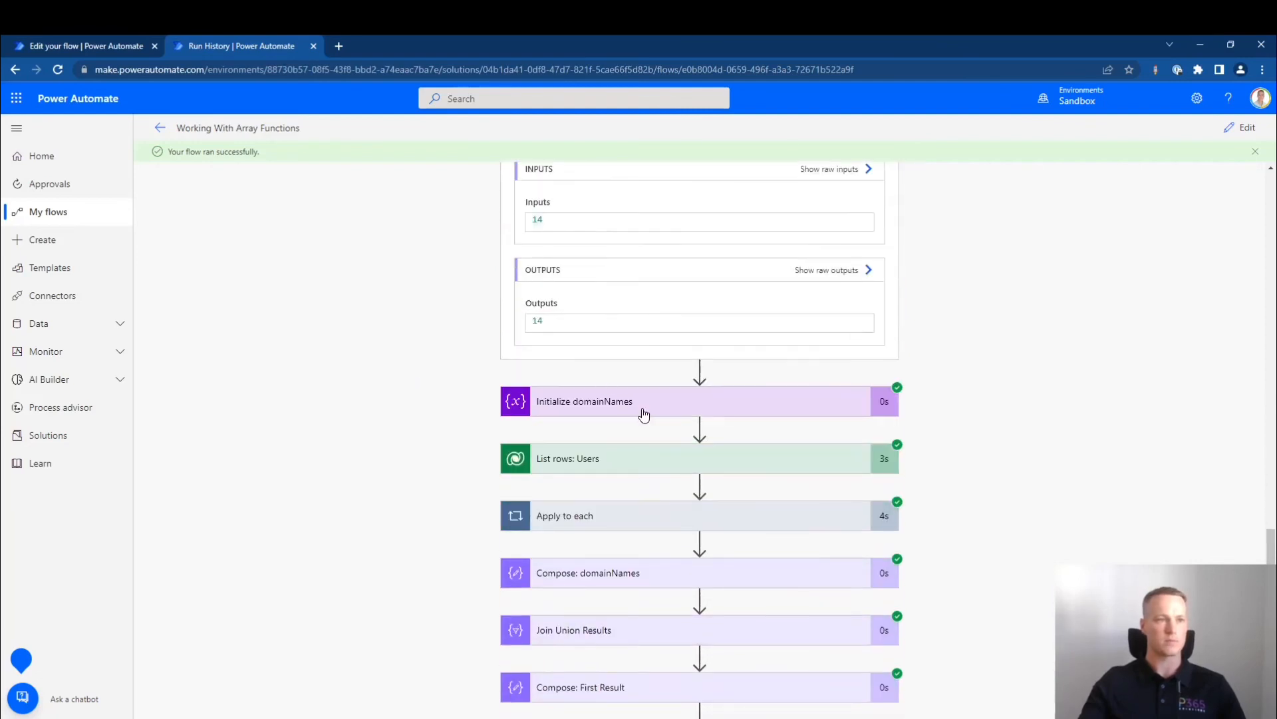
{"action": "left_click", "coordinate": [597, 576]}
{"action": "scroll", "coordinate": [344, 399], "scroll_direction": "down", "scroll_amount": 3}
{"action": "scroll", "coordinate": [998, 522], "scroll_direction": "down", "scroll_amount": 1}
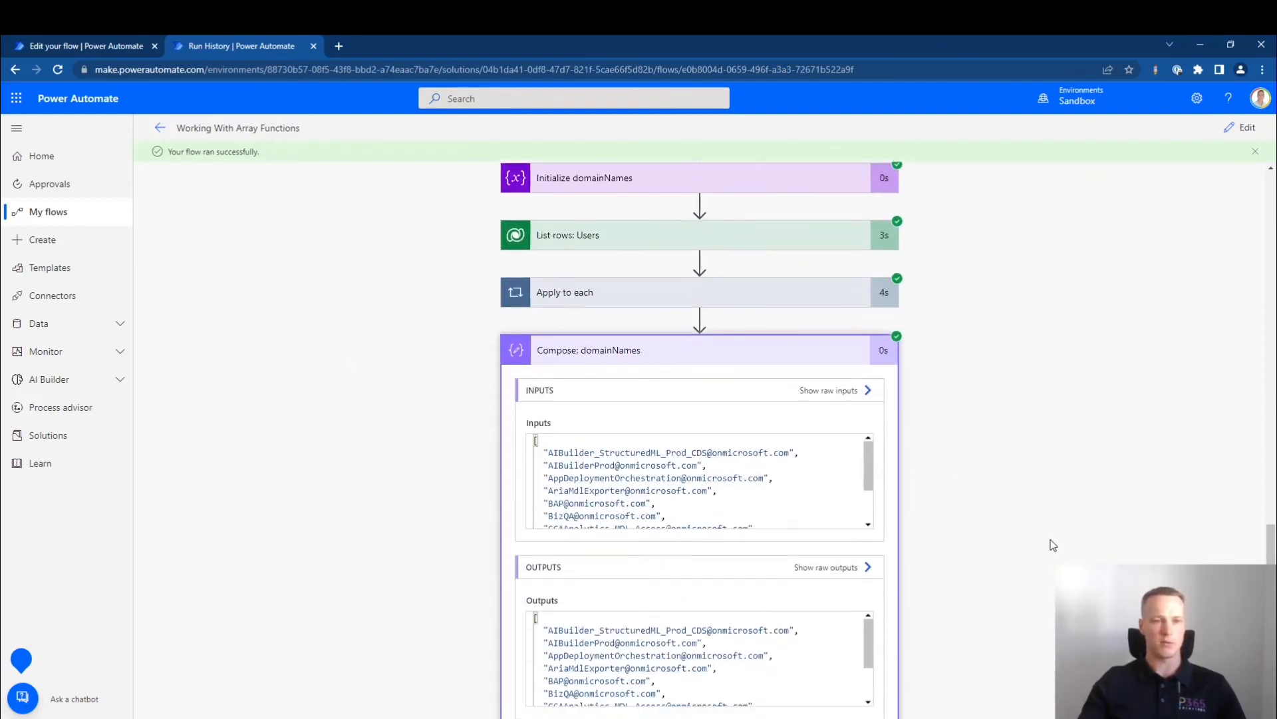
{"action": "left_click", "coordinate": [855, 527]}
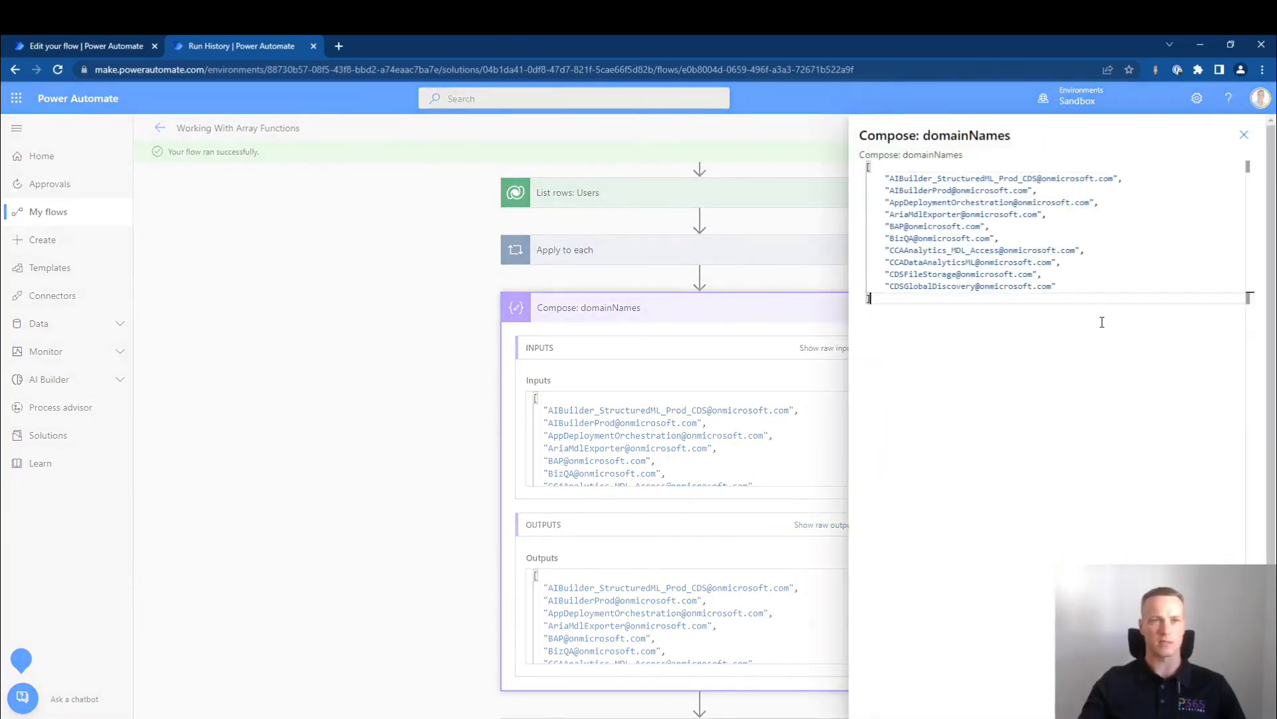
{"action": "left_click_drag", "start_coordinate": [921, 299], "coordinate": [879, 158]}
{"action": "left_click", "coordinate": [1245, 135]}
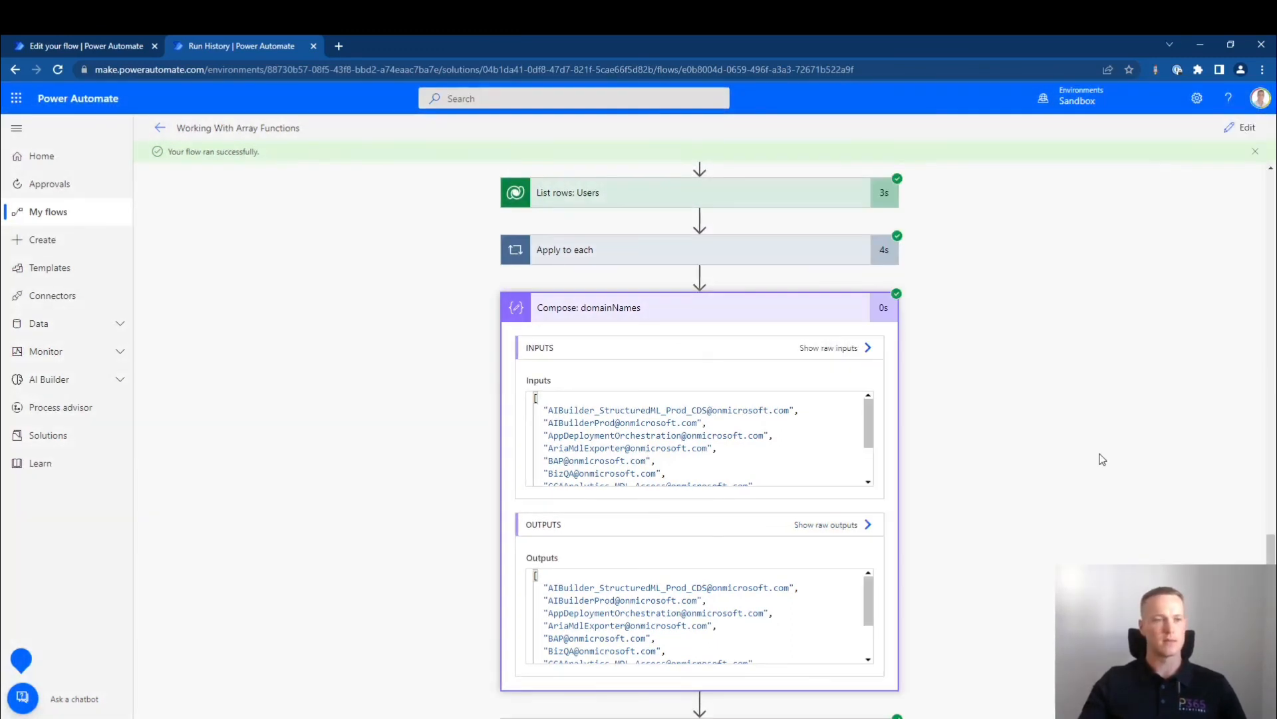
Expand Join Union Results, examine the semicolon-separated string in its raw outputs, and close the raw view.
{"action": "scroll", "coordinate": [1098, 459], "scroll_direction": "down", "scroll_amount": 3}
{"action": "left_click", "coordinate": [809, 556]}
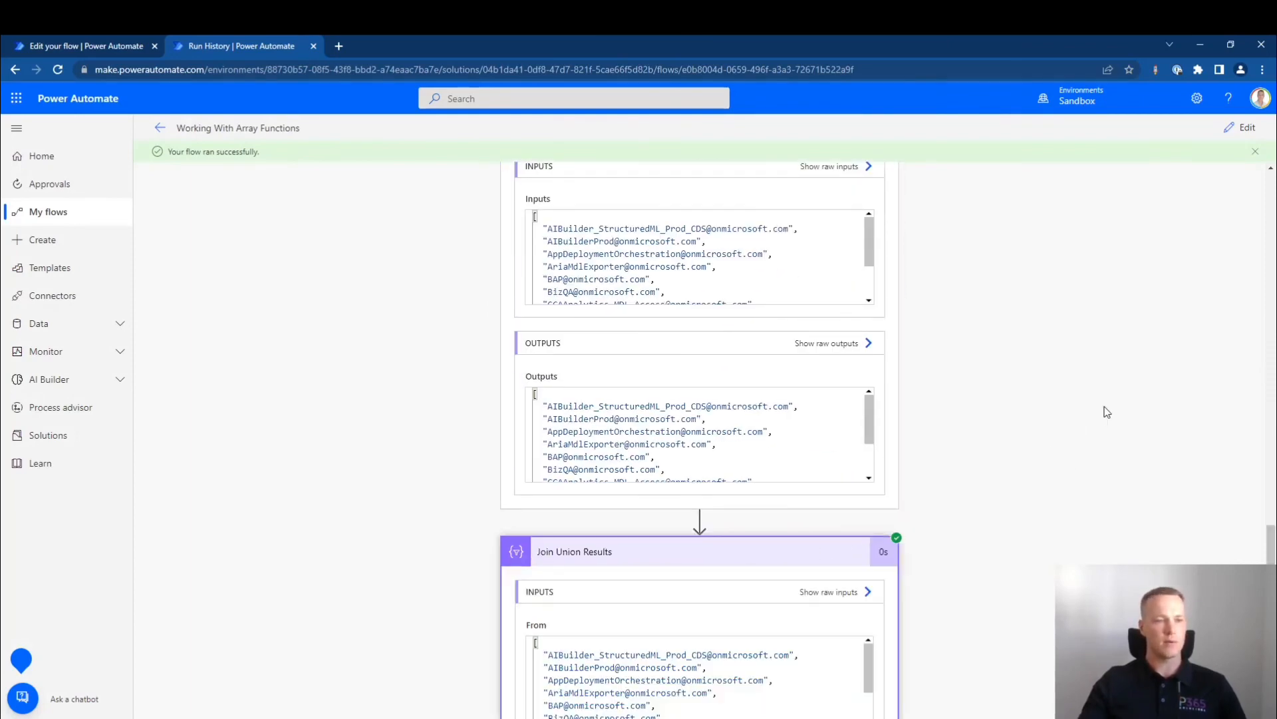
{"action": "scroll", "coordinate": [1107, 408], "scroll_direction": "down", "scroll_amount": 4}
{"action": "left_click", "coordinate": [806, 557]}
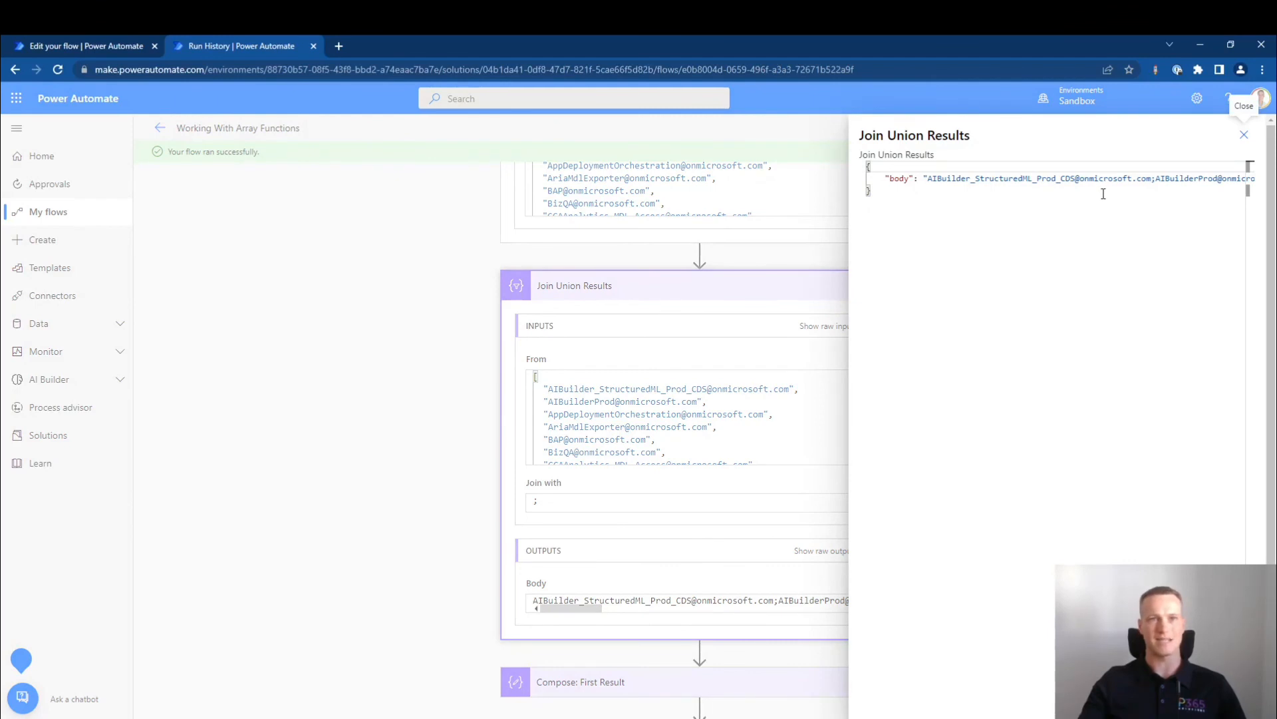
{"action": "left_click", "coordinate": [1156, 177]}
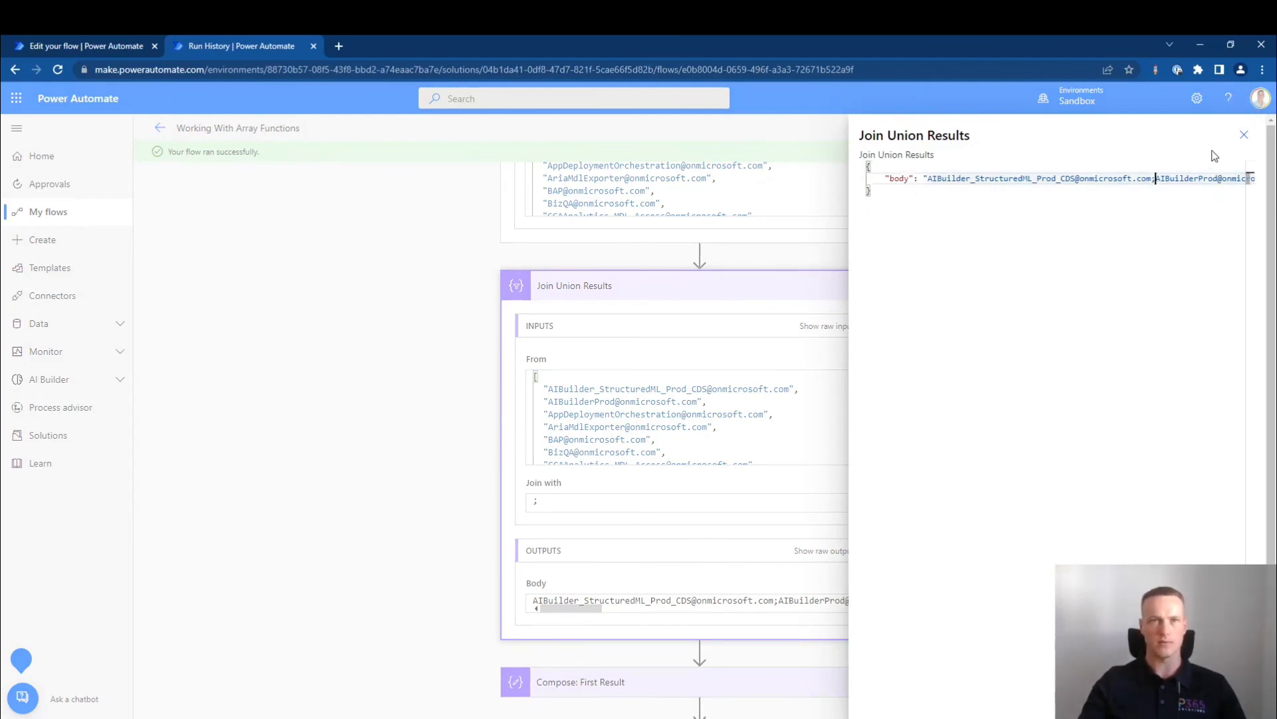
{"action": "left_click", "coordinate": [1244, 134]}
Compare the Compose: First Result output with the start of the joined array, and collapse the action.
{"action": "scroll", "coordinate": [752, 639], "scroll_direction": "down", "scroll_amount": 1}
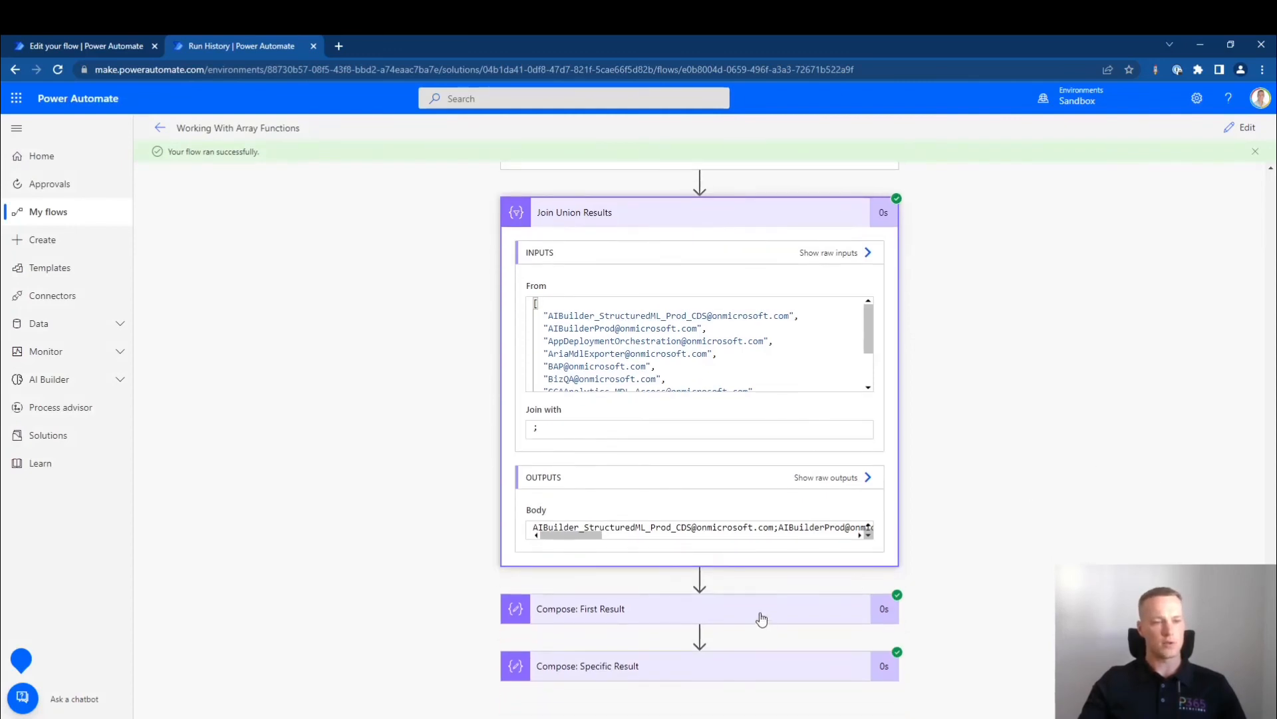
{"action": "left_click", "coordinate": [761, 612]}
{"action": "scroll", "coordinate": [761, 612], "scroll_direction": "down", "scroll_amount": 3}
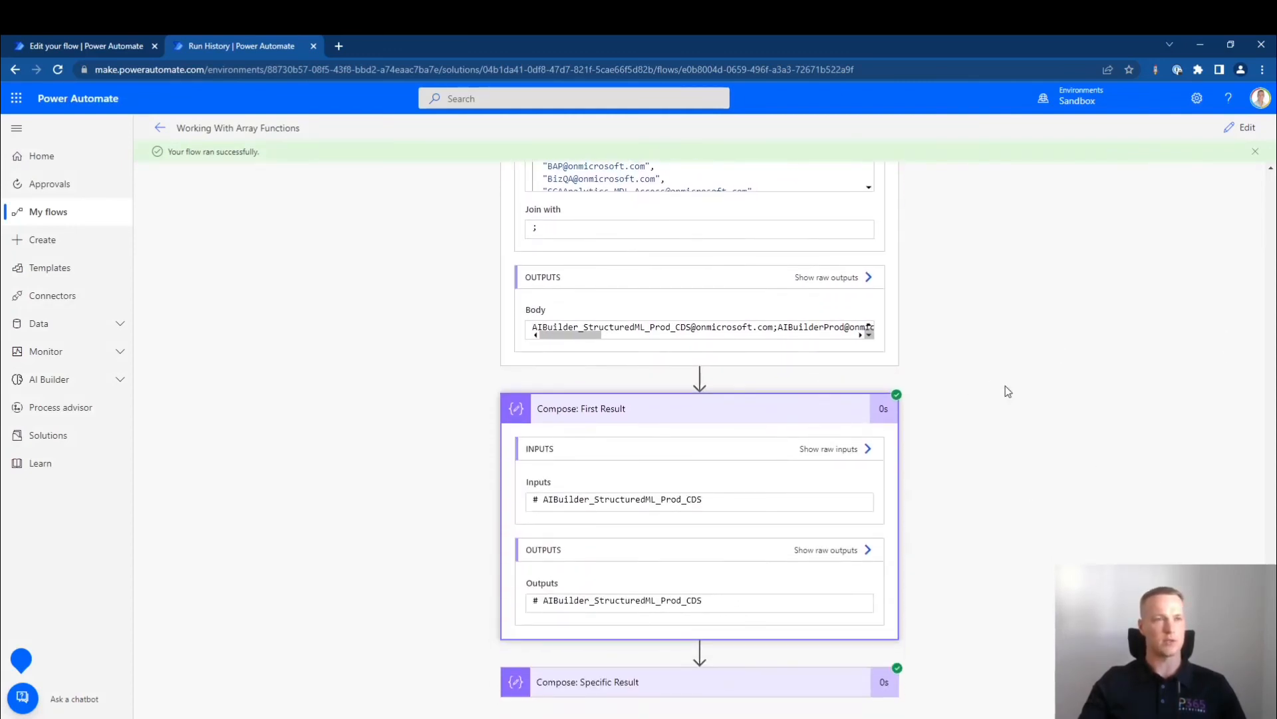
{"action": "scroll", "coordinate": [1008, 391], "scroll_direction": "up", "scroll_amount": 2}
{"action": "scroll", "coordinate": [740, 624], "scroll_direction": "down", "scroll_amount": 1}
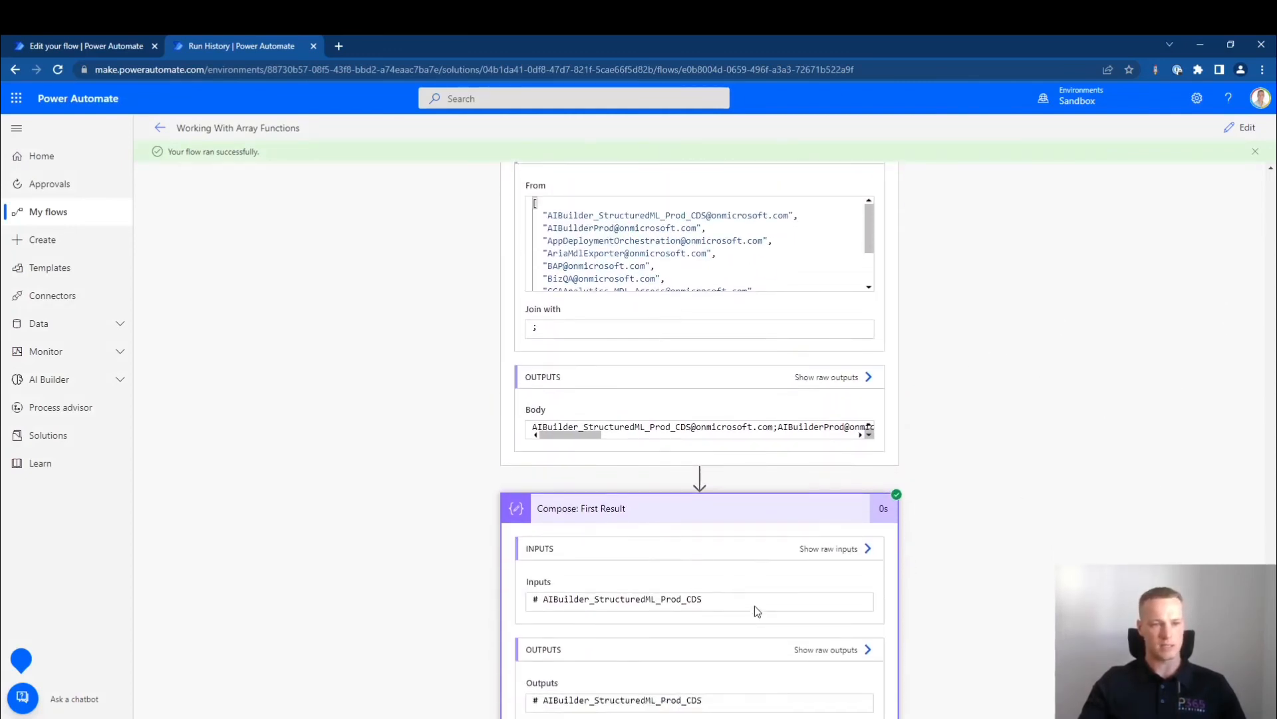
{"action": "left_click", "coordinate": [837, 483]}
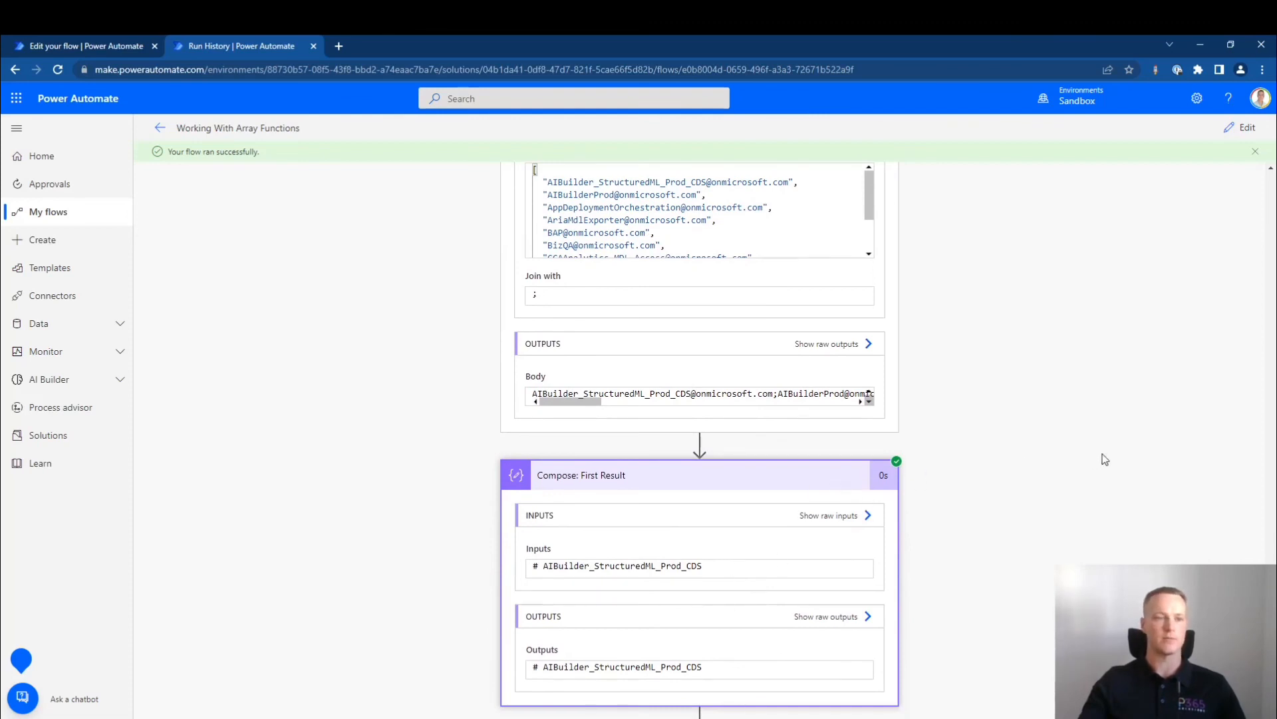
Expand Compose: Specific Result and compare its output with the fourth item of the source array.
{"action": "left_click", "coordinate": [839, 657]}
{"action": "scroll", "coordinate": [1015, 457], "scroll_direction": "down", "scroll_amount": 3}
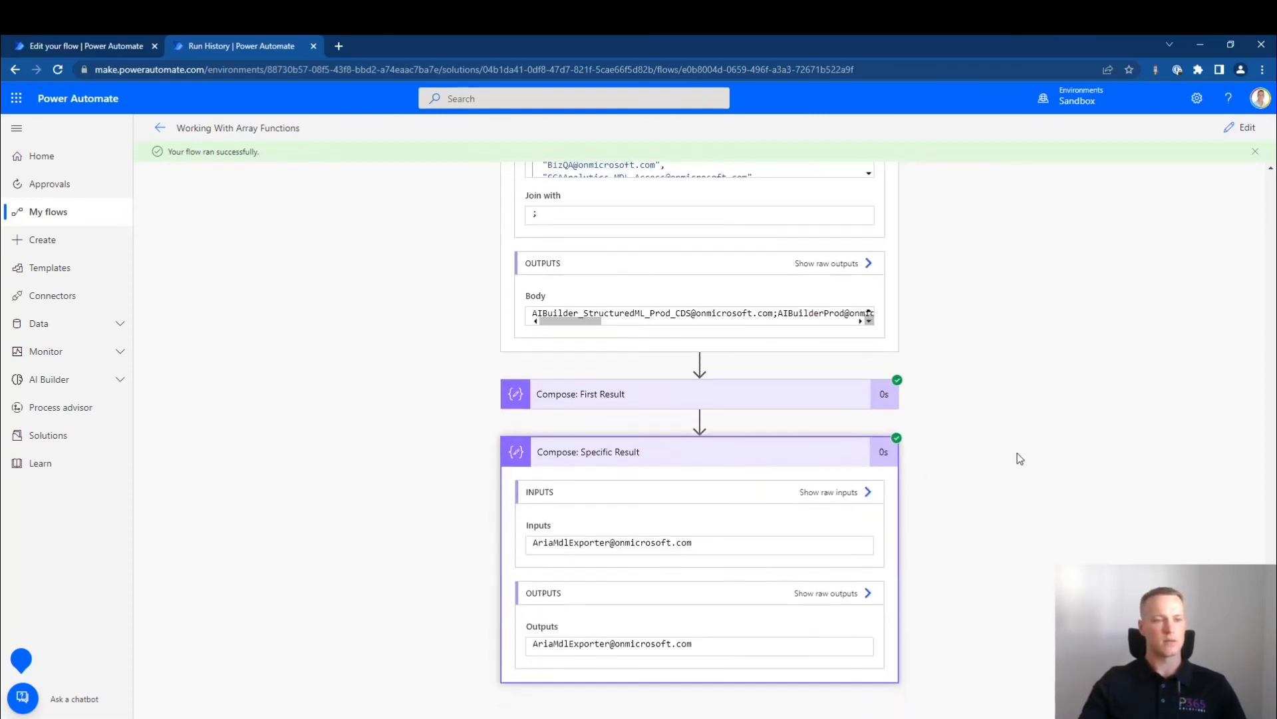
{"action": "scroll", "coordinate": [1020, 459], "scroll_direction": "up", "scroll_amount": 3}
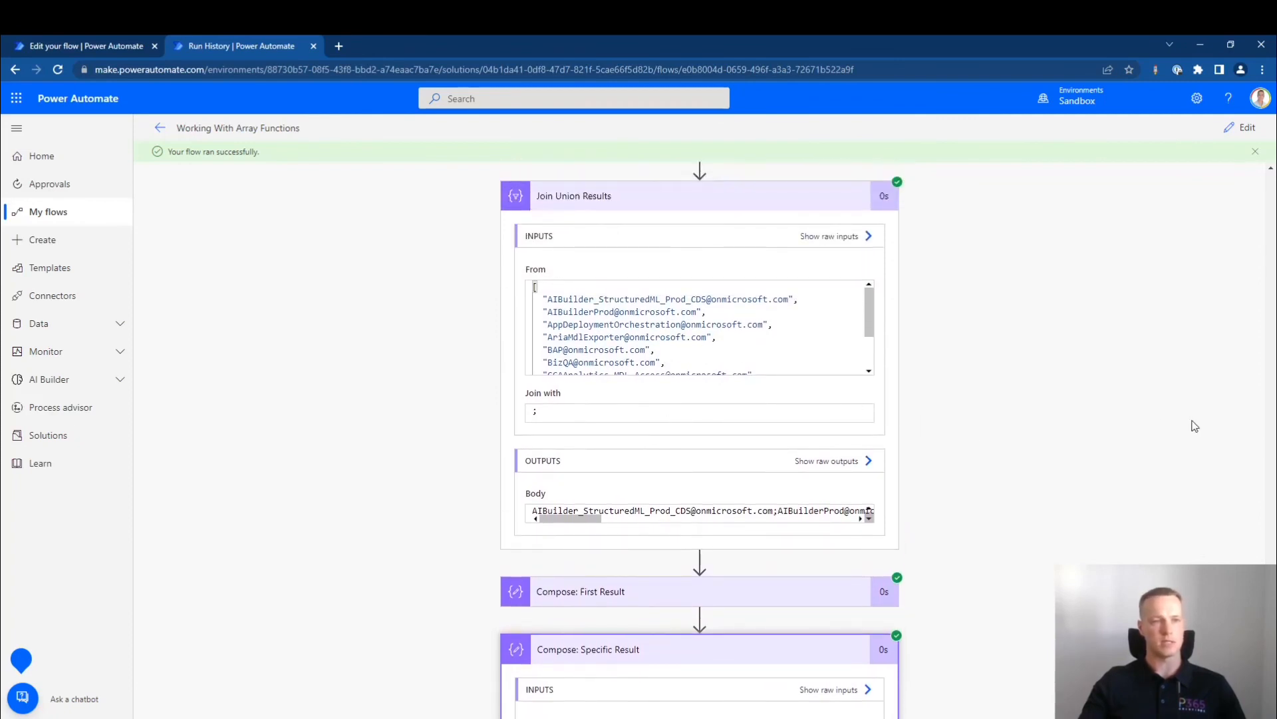
{"action": "scroll", "coordinate": [1195, 426], "scroll_direction": "down", "scroll_amount": 1}
{"action": "scroll", "coordinate": [1027, 428], "scroll_direction": "down", "scroll_amount": 2}
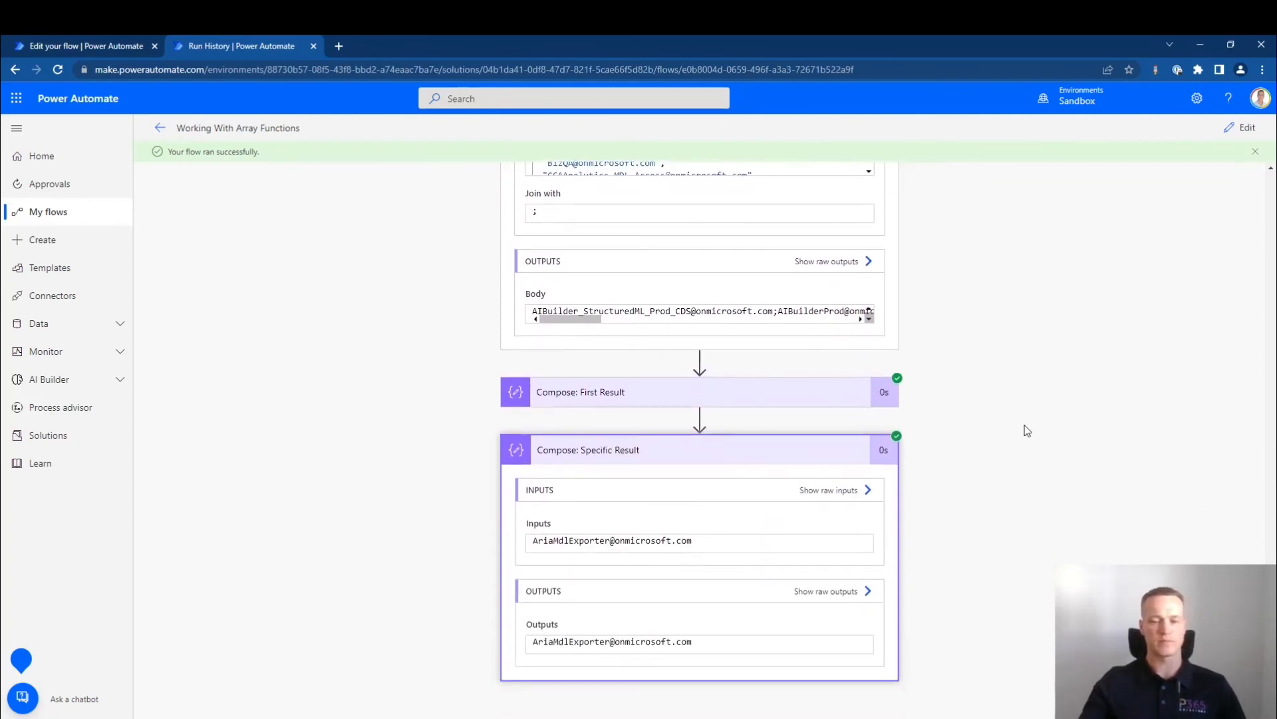